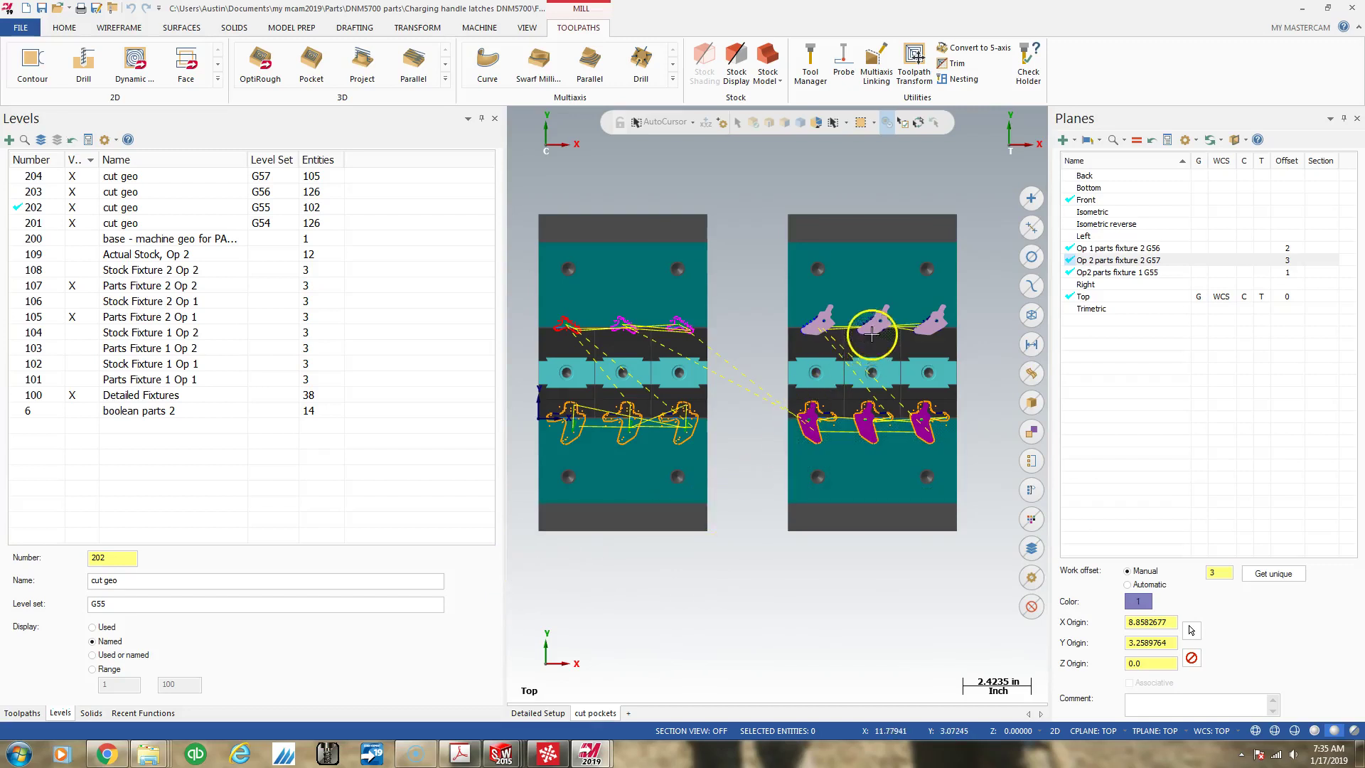
# Zoom and slightly orbit the view so the right fixture's six latch parts fill the screen.
pyautogui.scroll(-3, 817, 313)
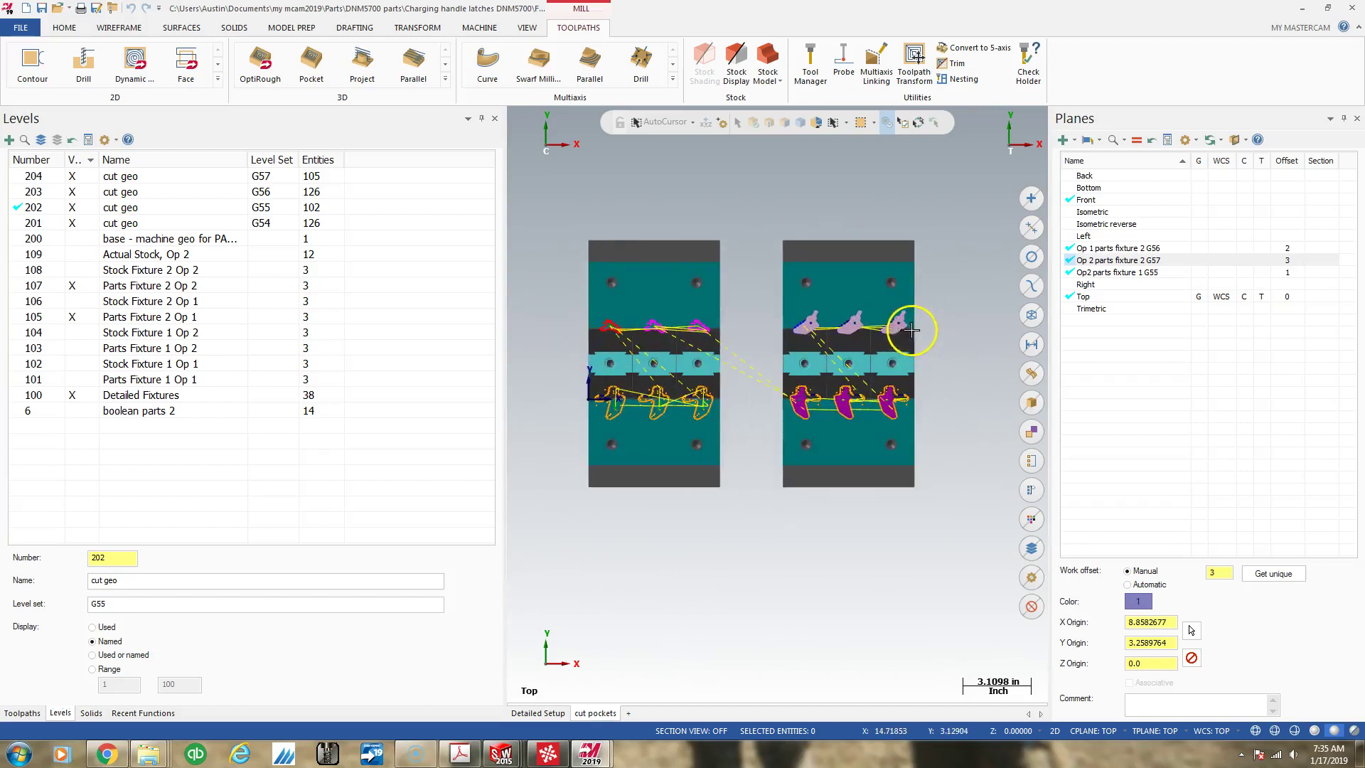
pyautogui.scroll(3, 917, 320)
pyautogui.scroll(2, 816, 360)
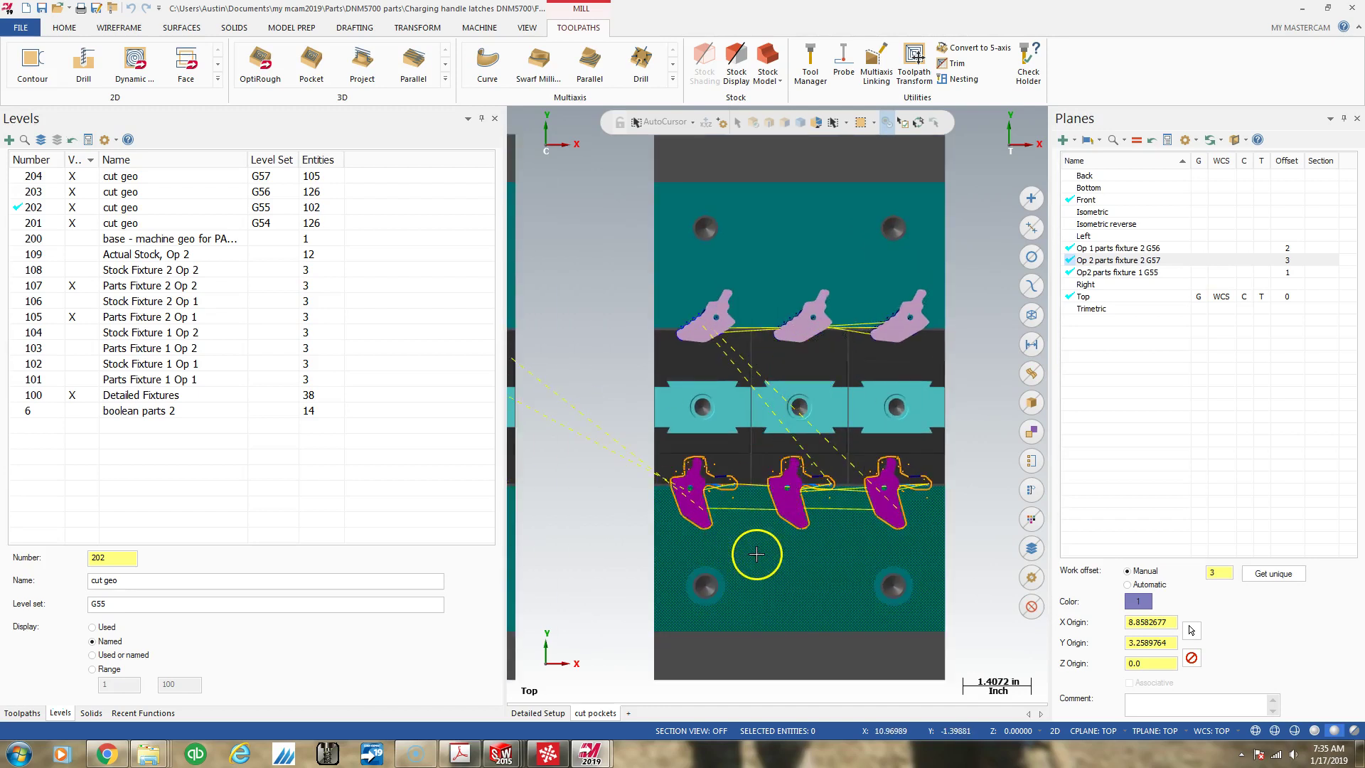
pyautogui.moveTo(756, 558); pyautogui.dragTo(776, 563, button='middle')
pyautogui.click(721, 333)
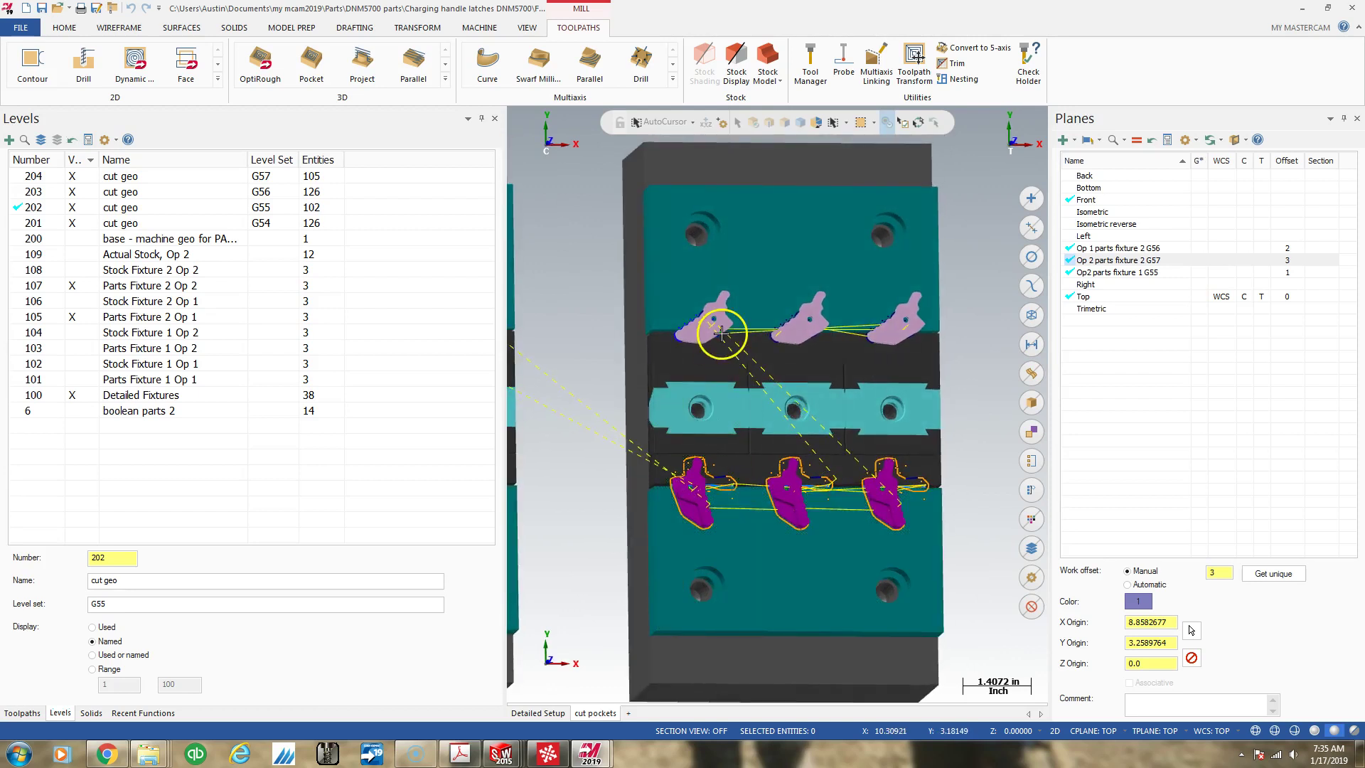
pyautogui.click(692, 502)
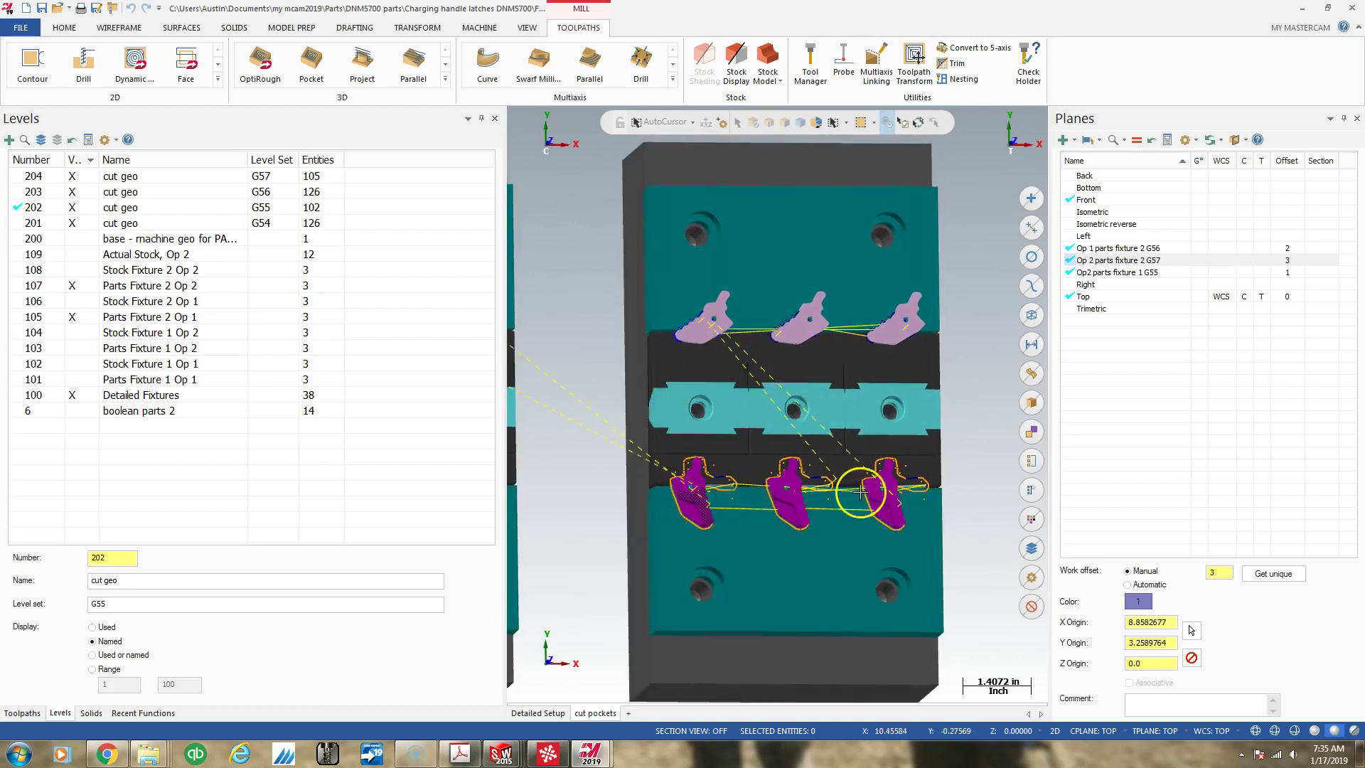
pyautogui.click(1064, 143)
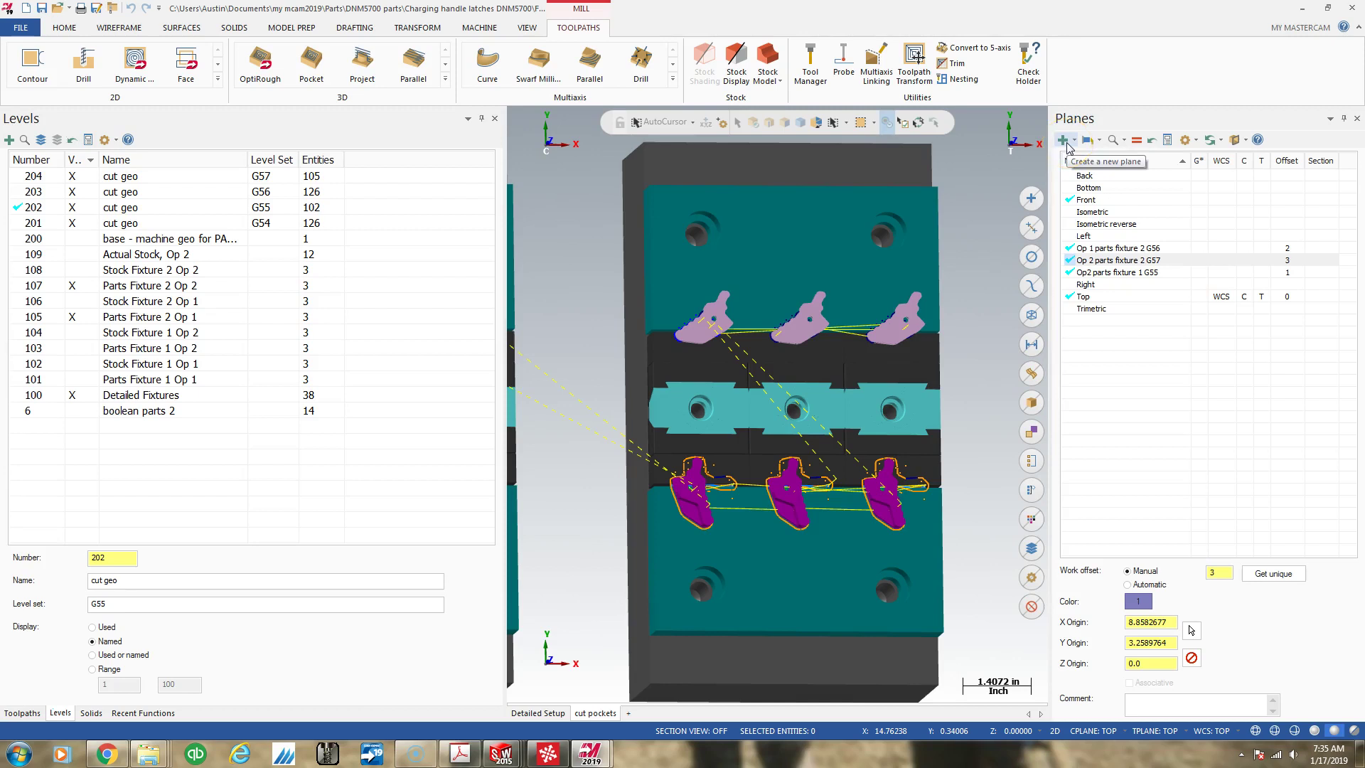
# Create plane 'Draw G56 top face' from the lower-left part's top face as WCS, Cplane and Tplane.
pyautogui.click(1066, 144)
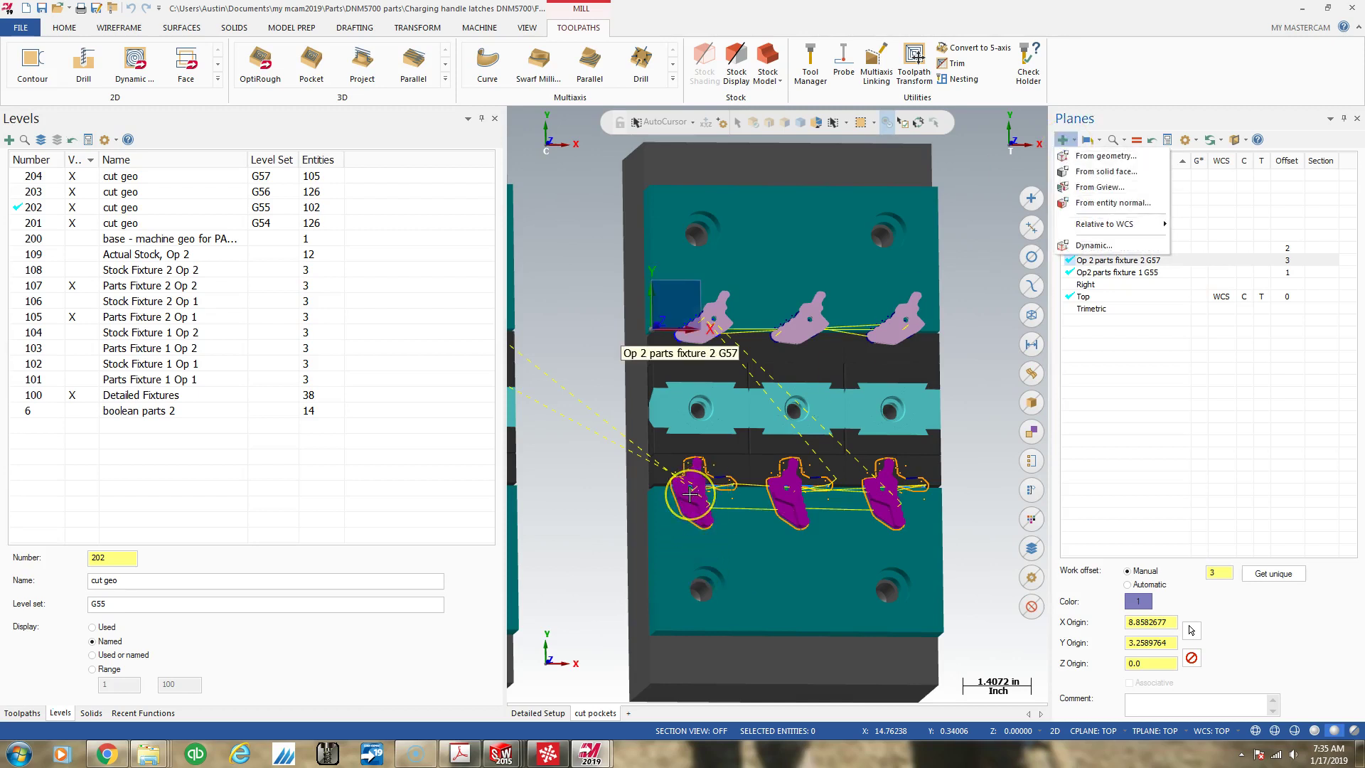
pyautogui.click(1064, 142)
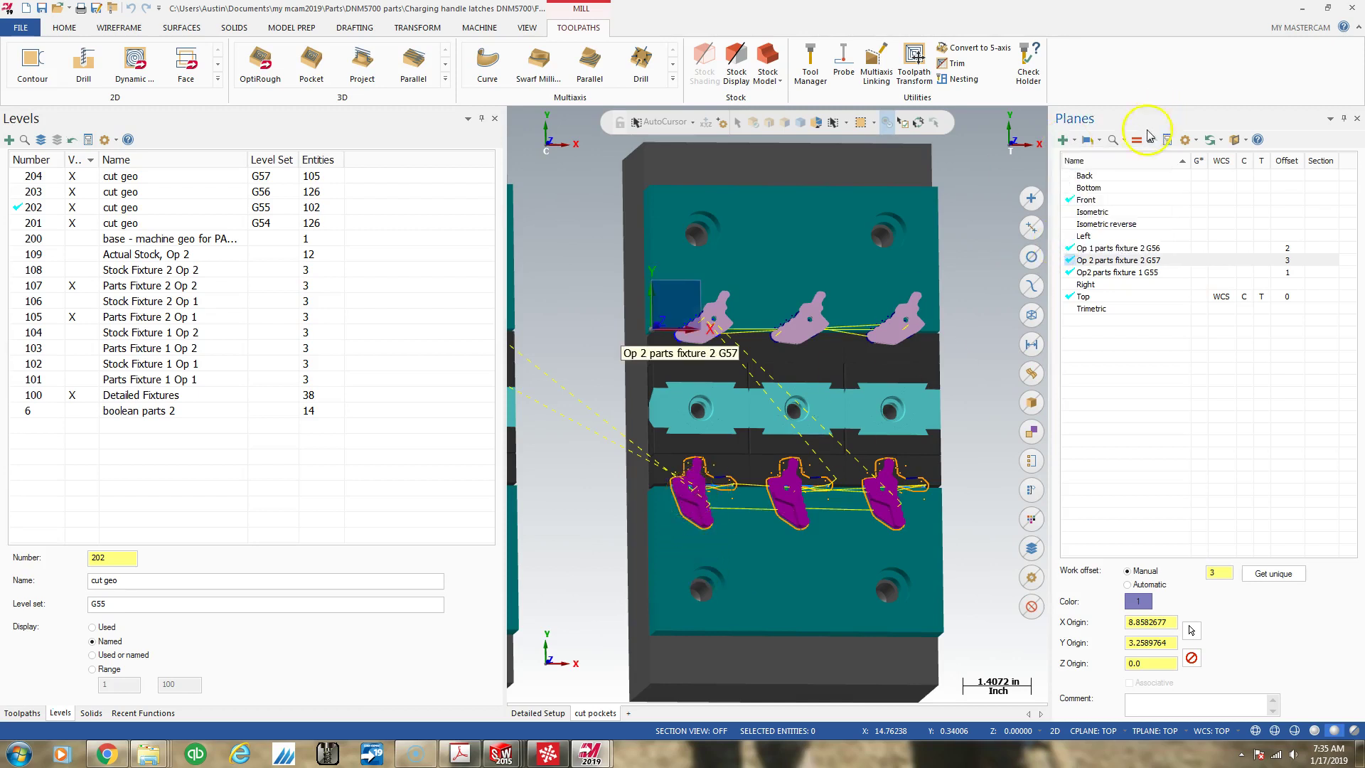
pyautogui.click(1064, 143)
pyautogui.click(1112, 173)
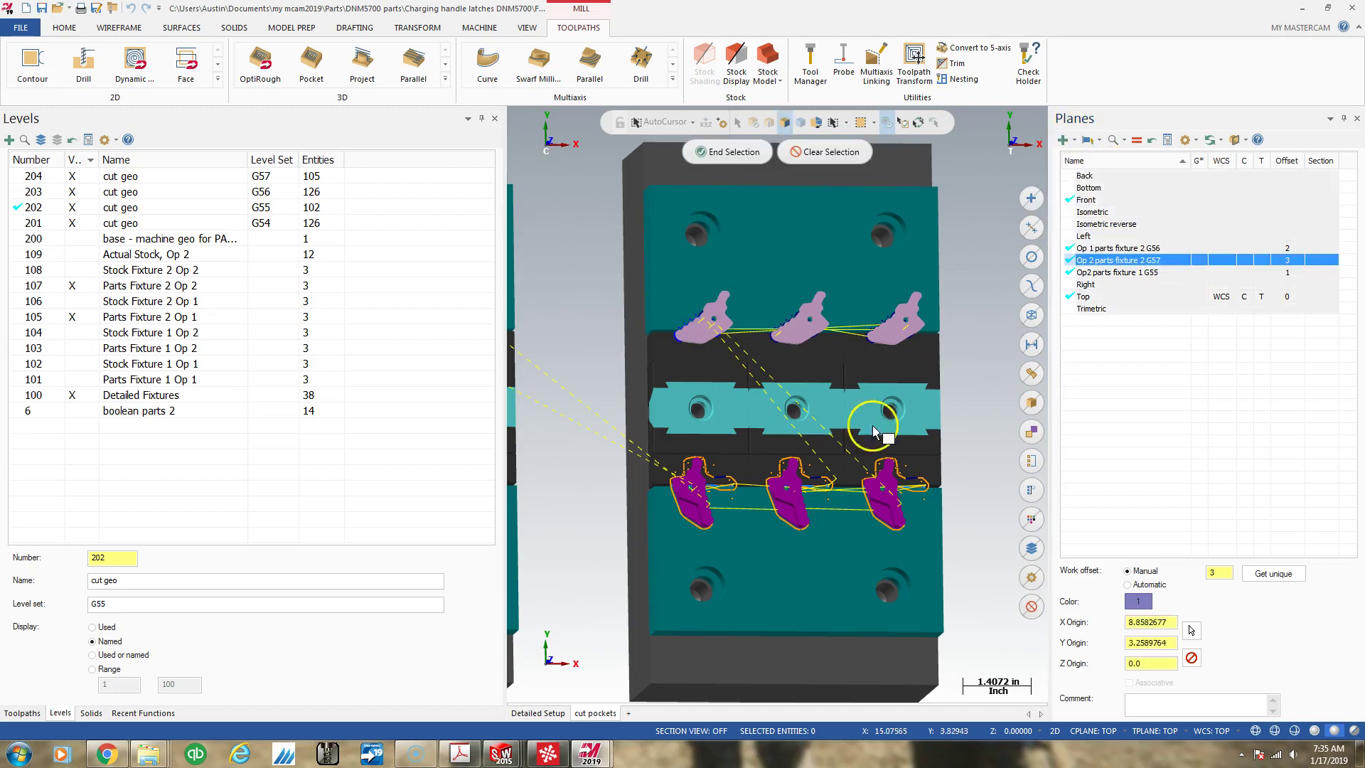
pyautogui.click(691, 500)
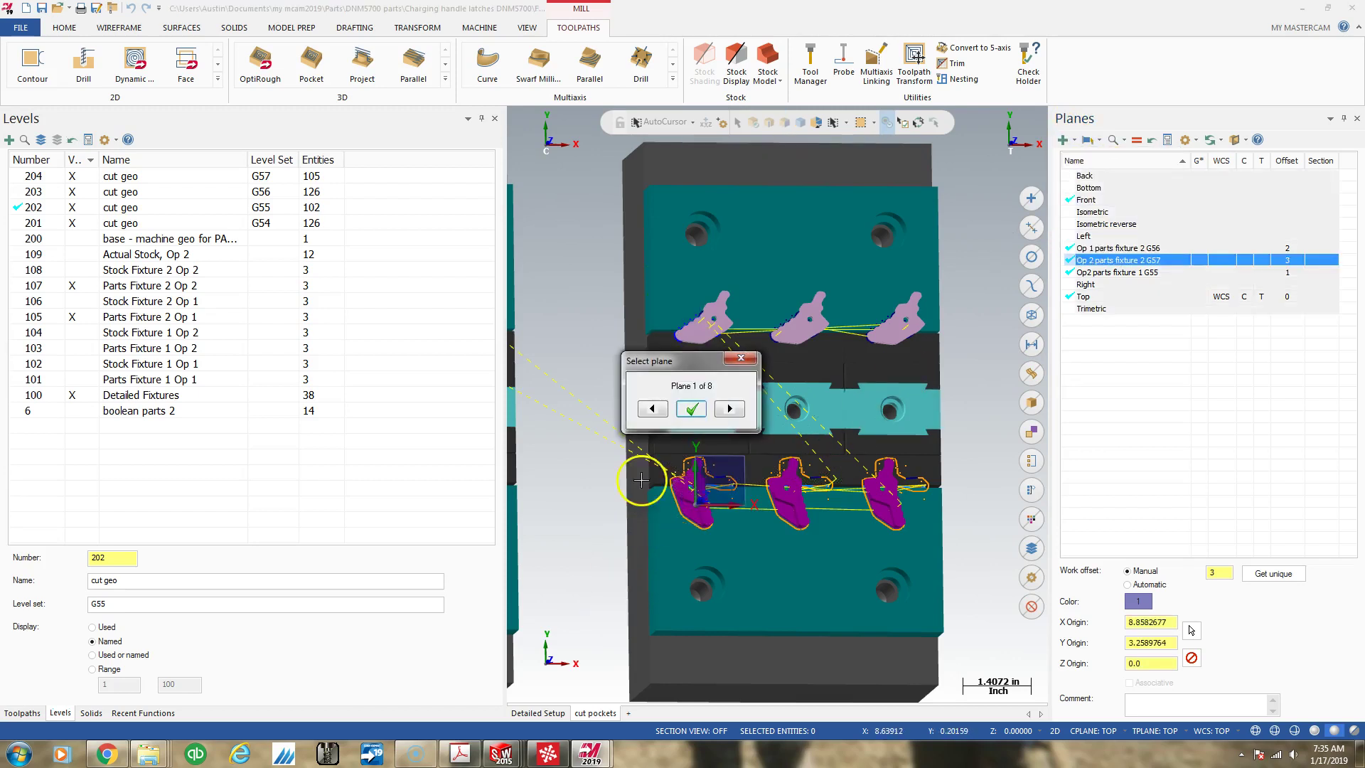
pyautogui.click(691, 408)
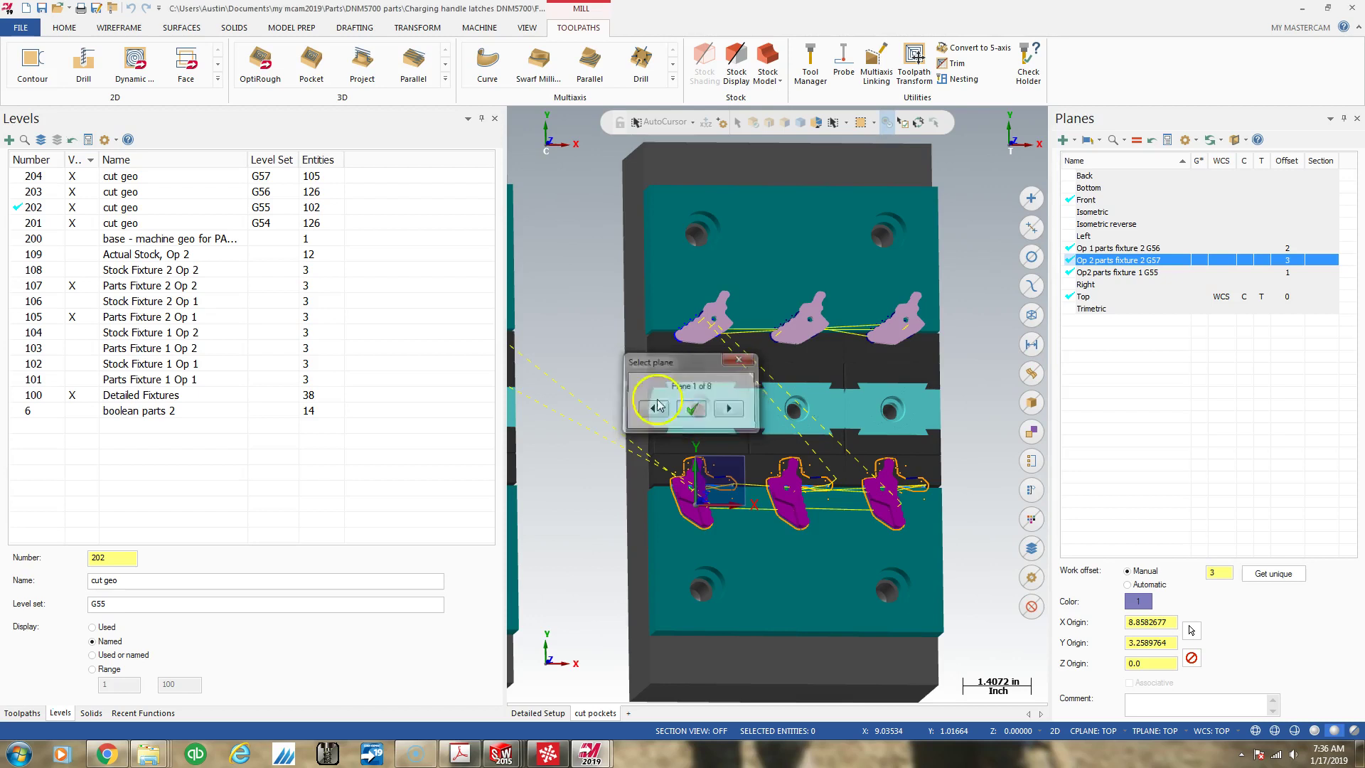
pyautogui.click(99, 206)
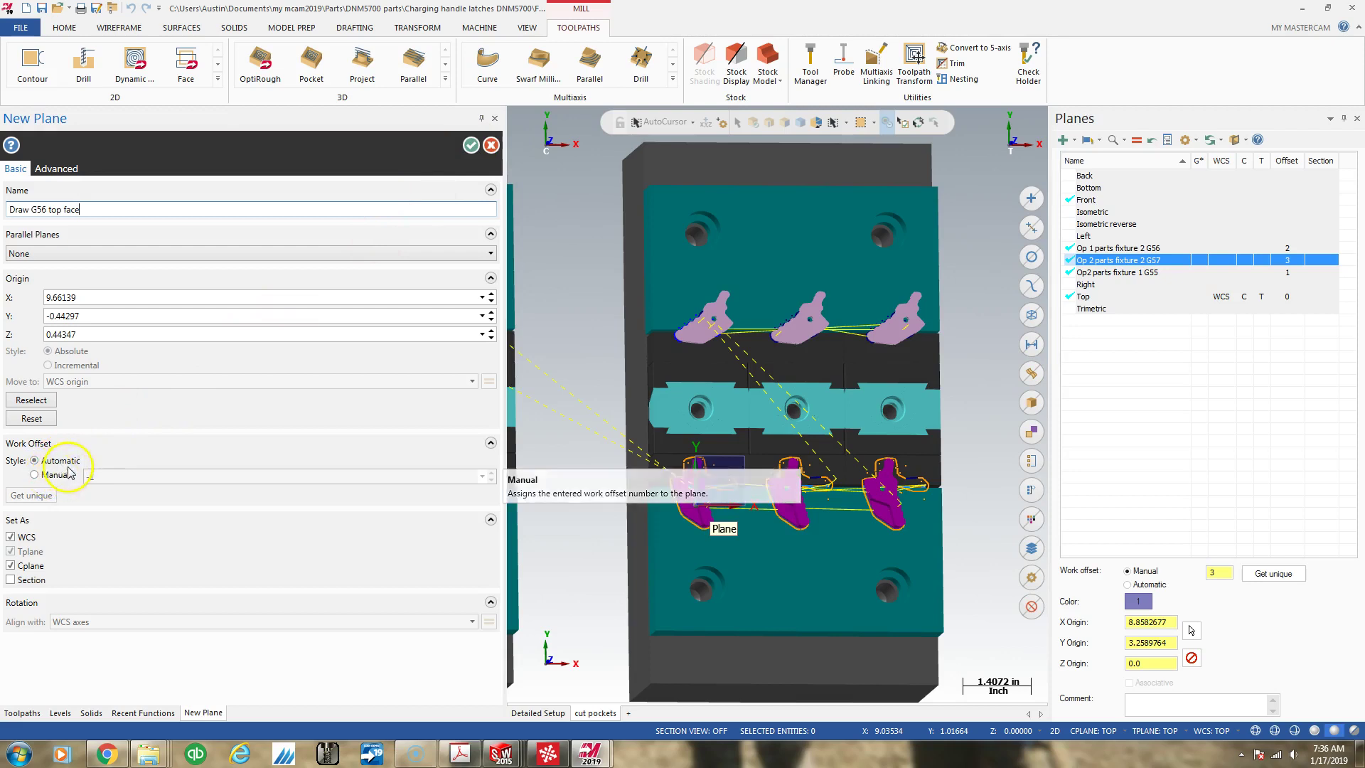
pyautogui.click(472, 148)
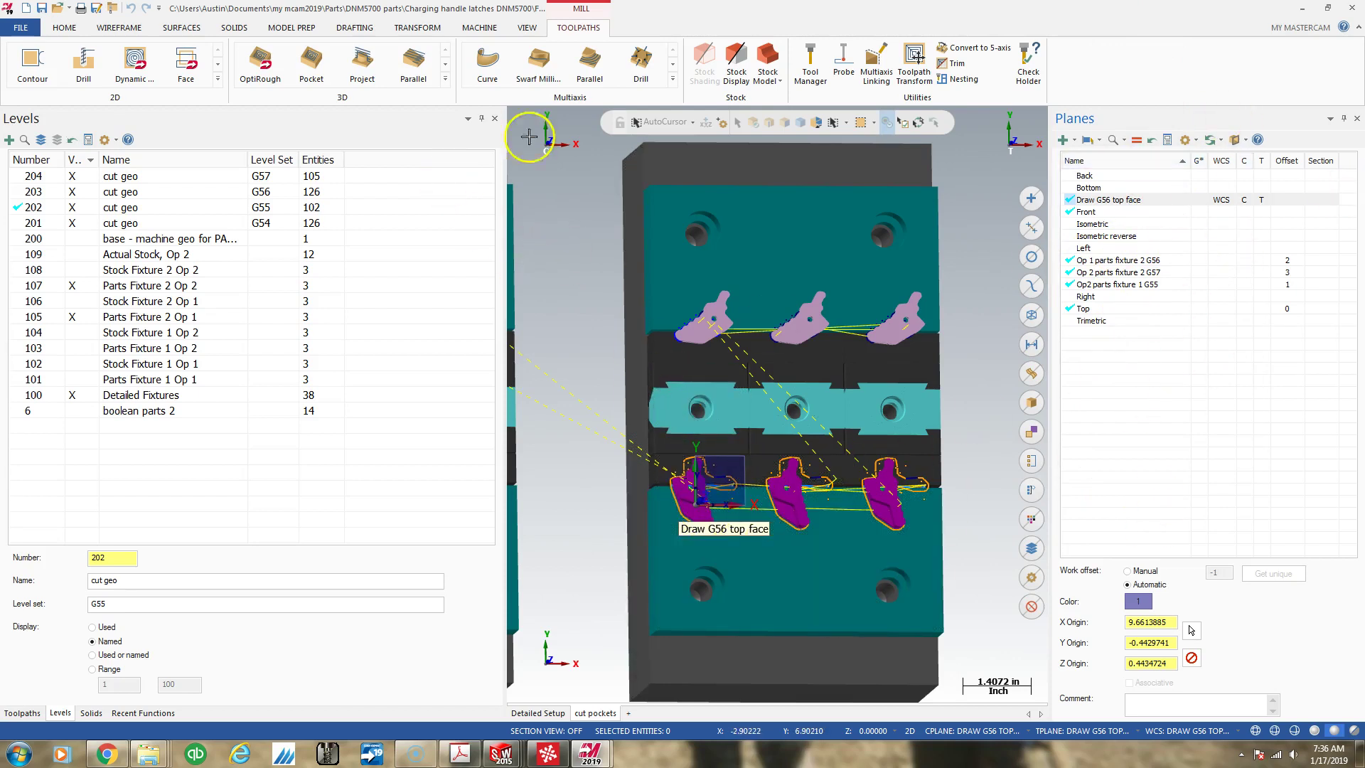
# Launch Silhouette Boundary, test-pick the middle lower part, then clear that selection.
pyautogui.click(132, 30)
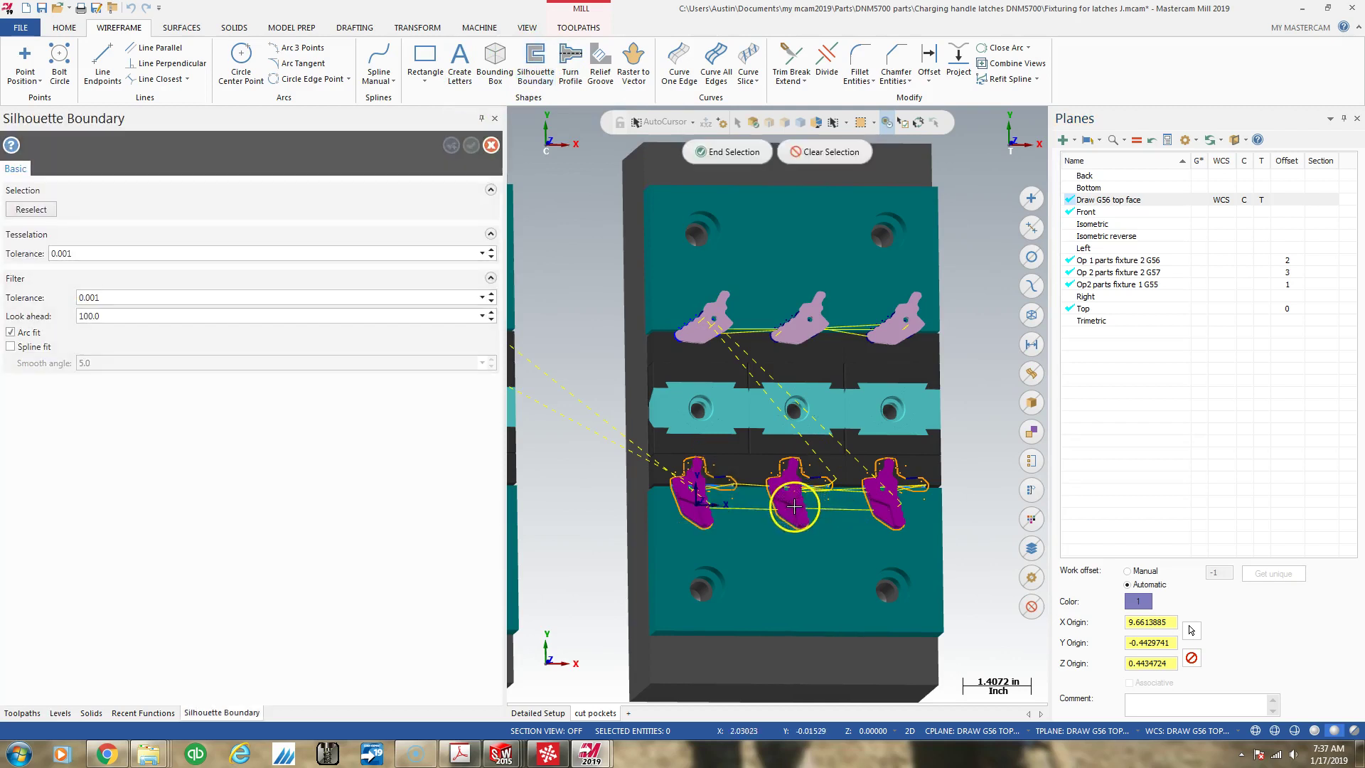
pyautogui.click(793, 500)
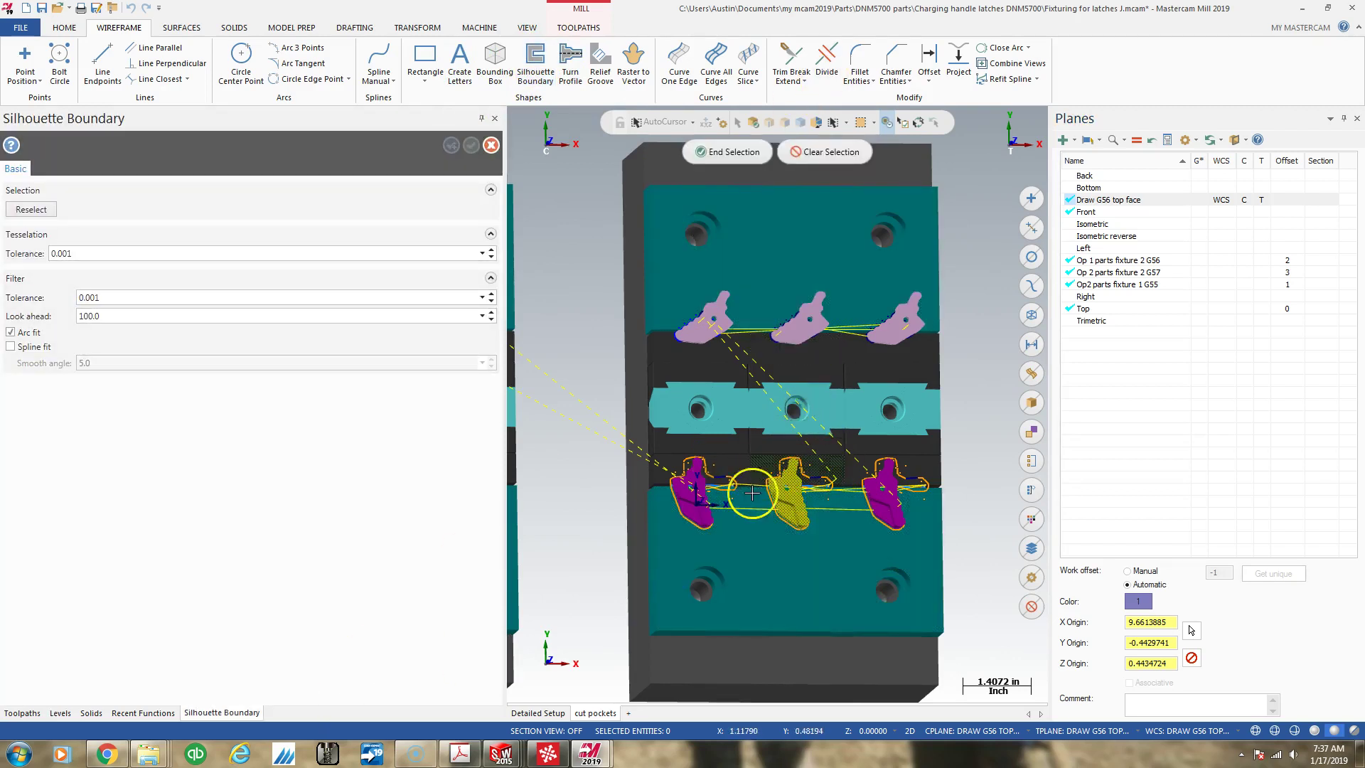
pyautogui.click(812, 159)
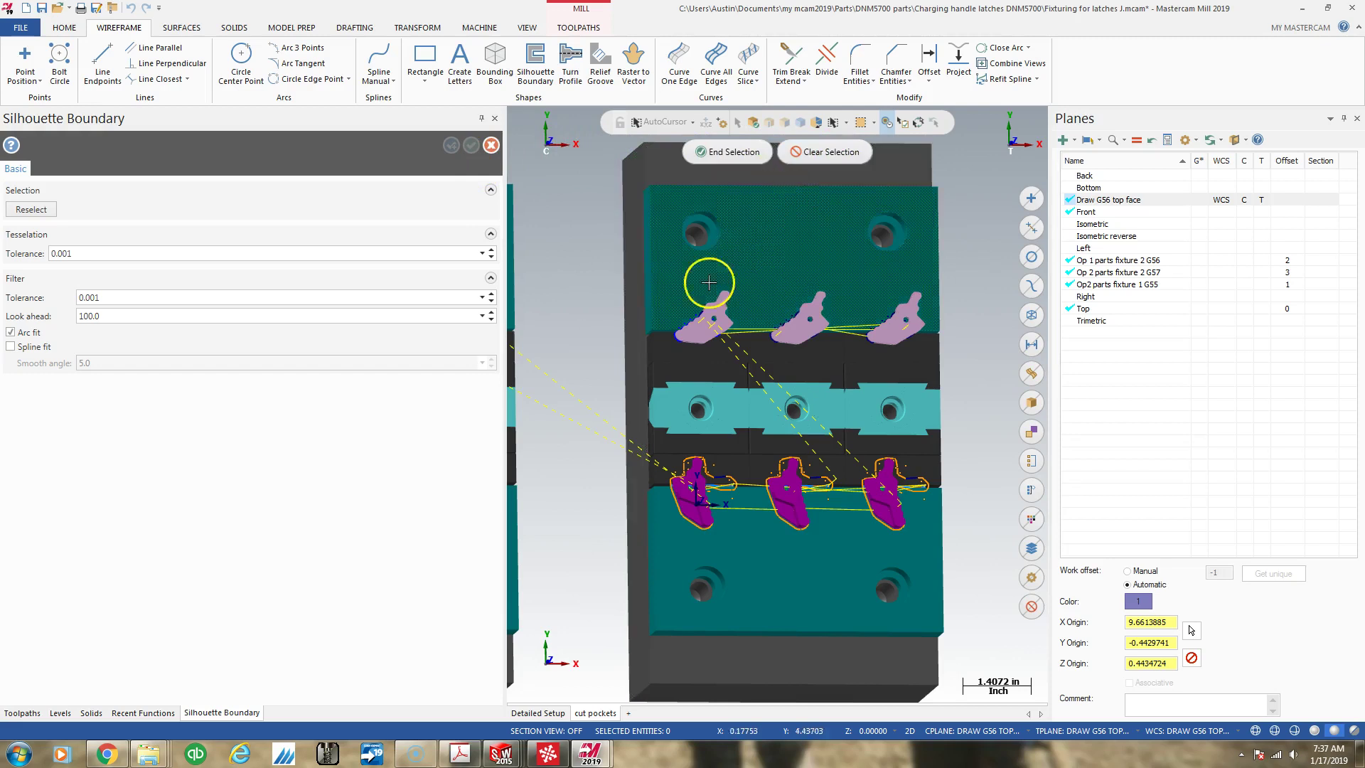
# Add level 500 named 'Example boundary' and make it the current level.
pyautogui.click(60, 712)
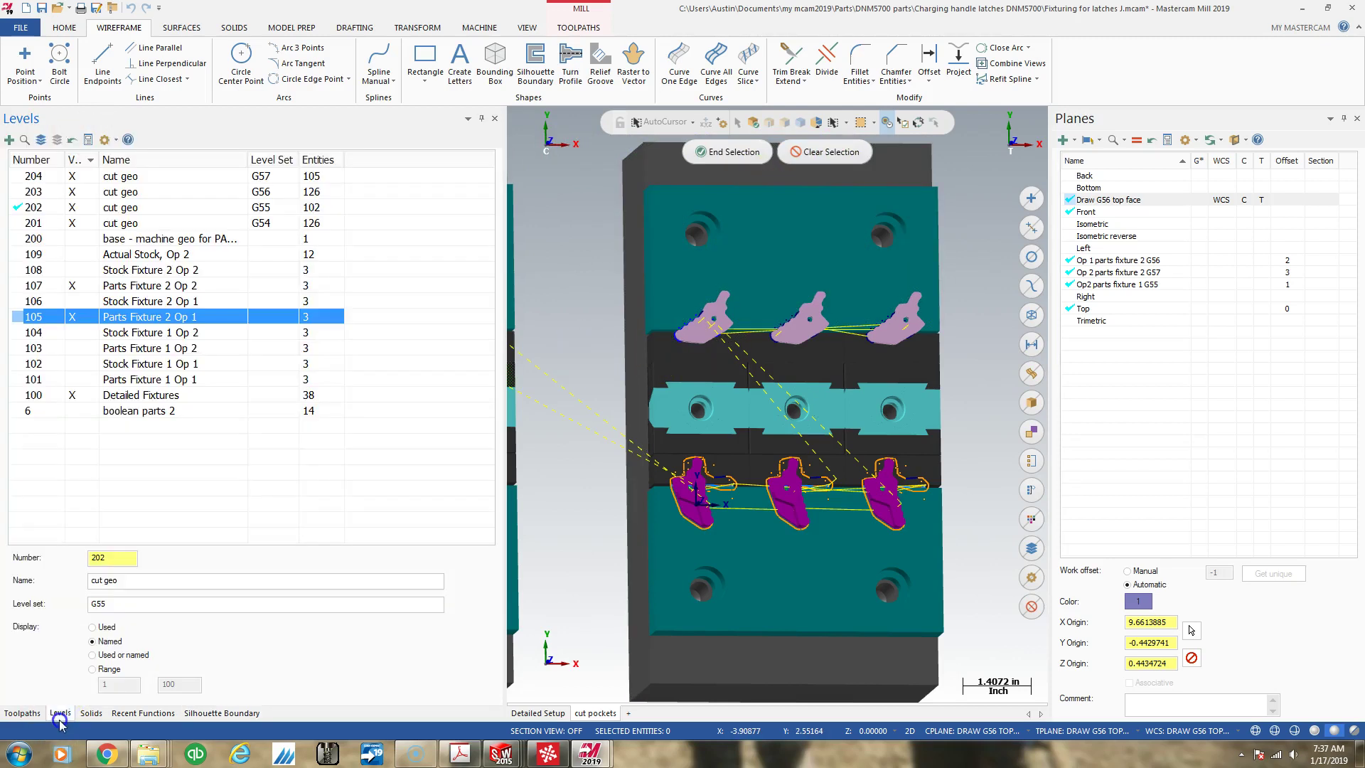
pyautogui.click(114, 558)
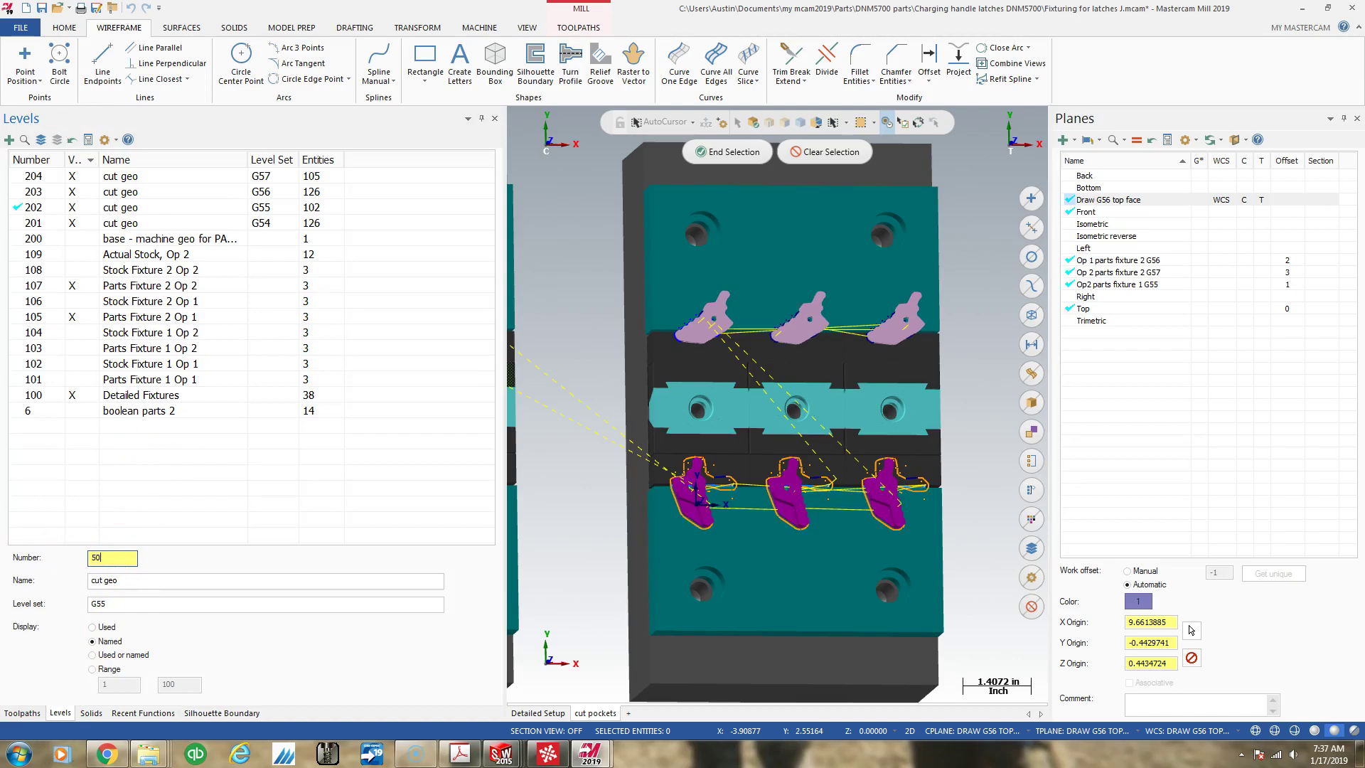
pyautogui.click(104, 579)
pyautogui.write('Examp,le')
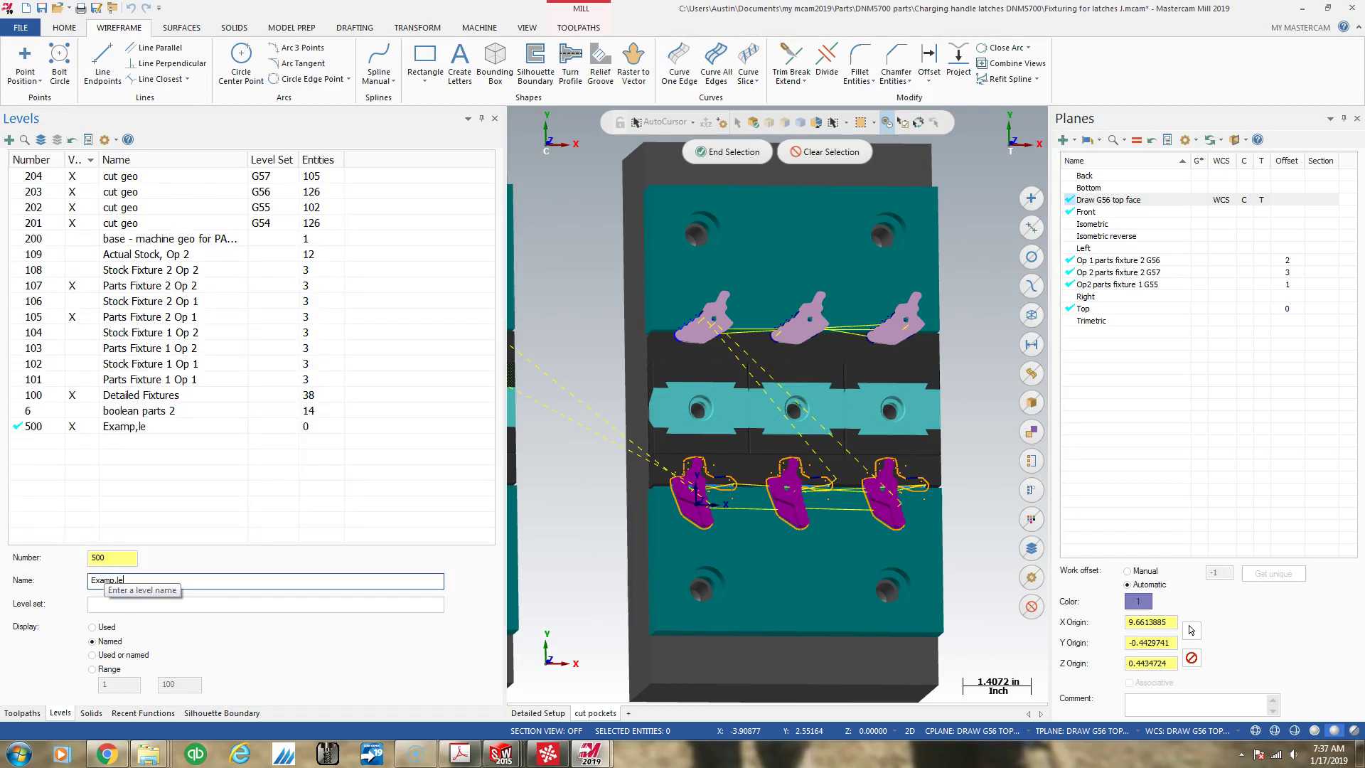
pyautogui.press('BackSpace')
pyautogui.press('BackSpace')
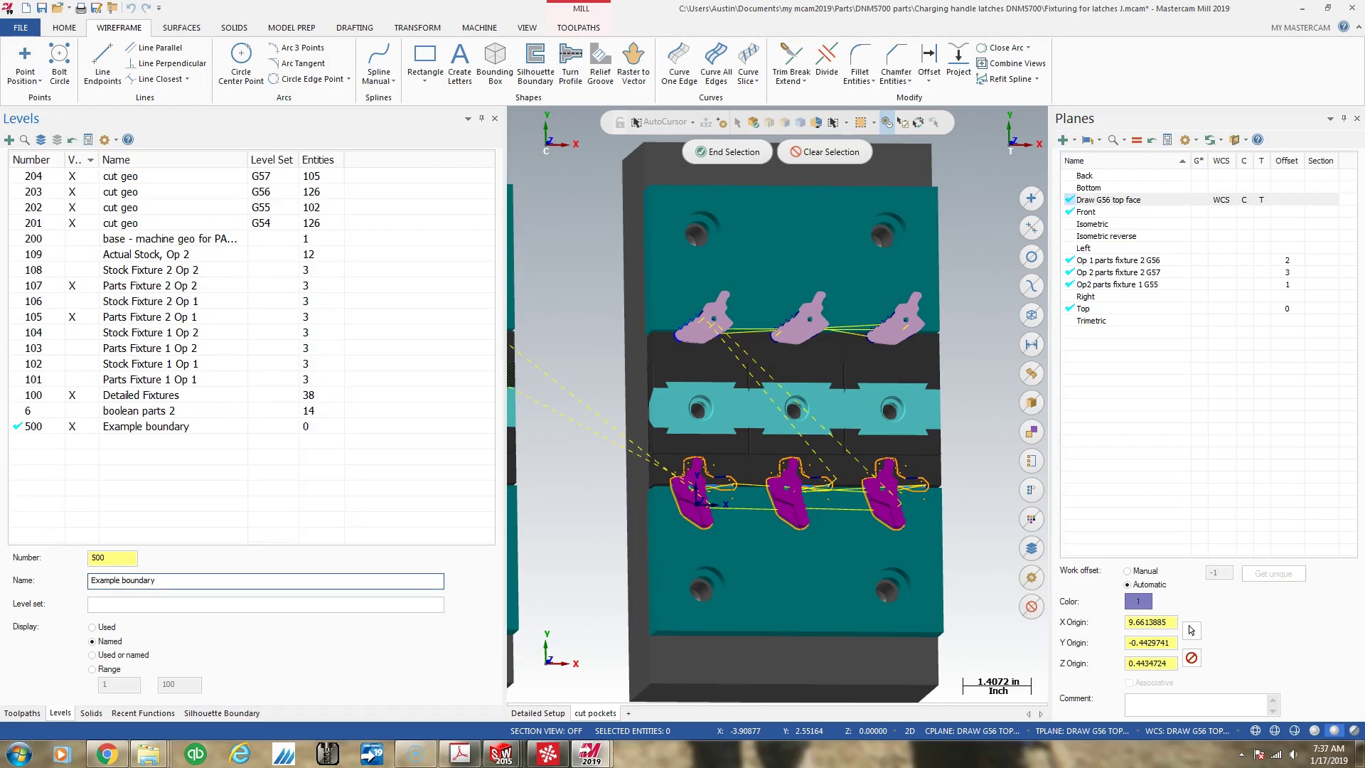
pyautogui.click(693, 284)
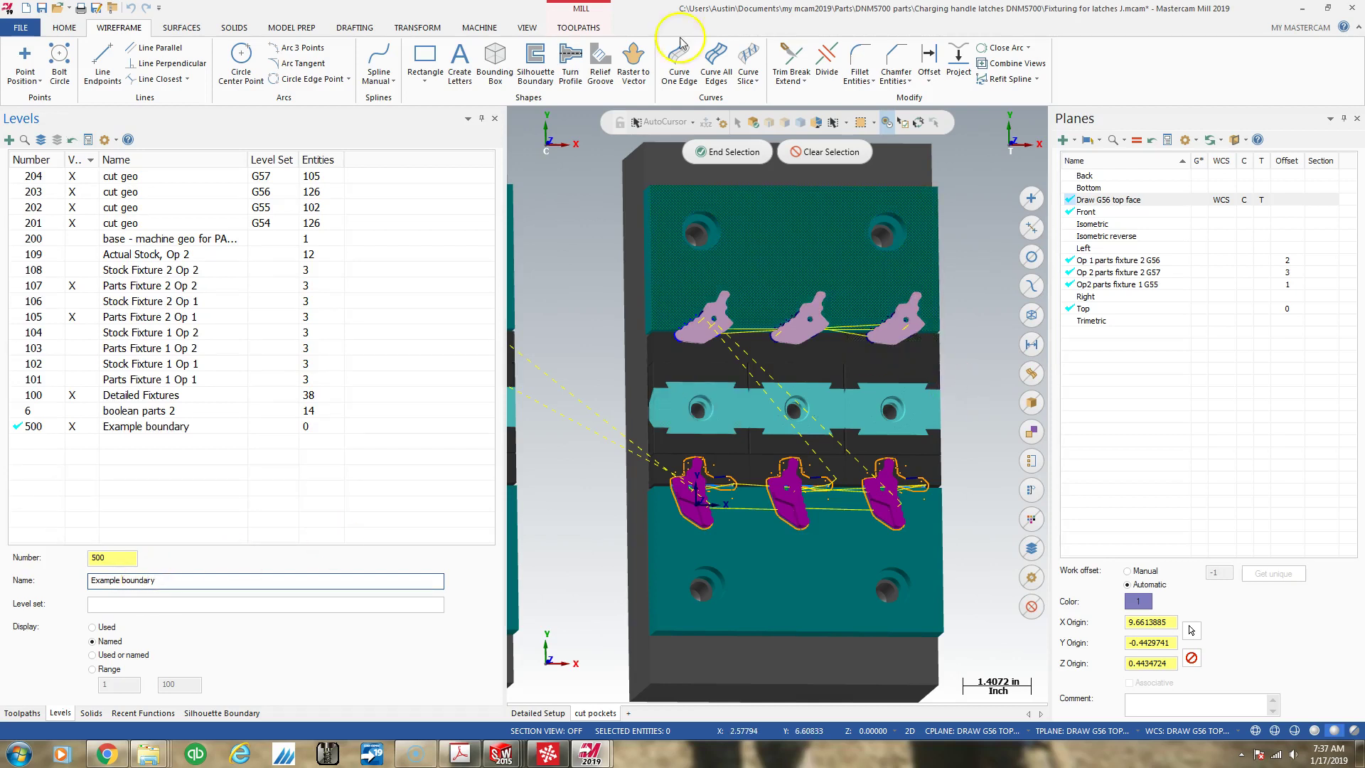
# Relaunch Silhouette Boundary with Draw G56 top face as the working plane, orbiting to a tilted view.
pyautogui.click(537, 62)
pyautogui.click(1228, 250)
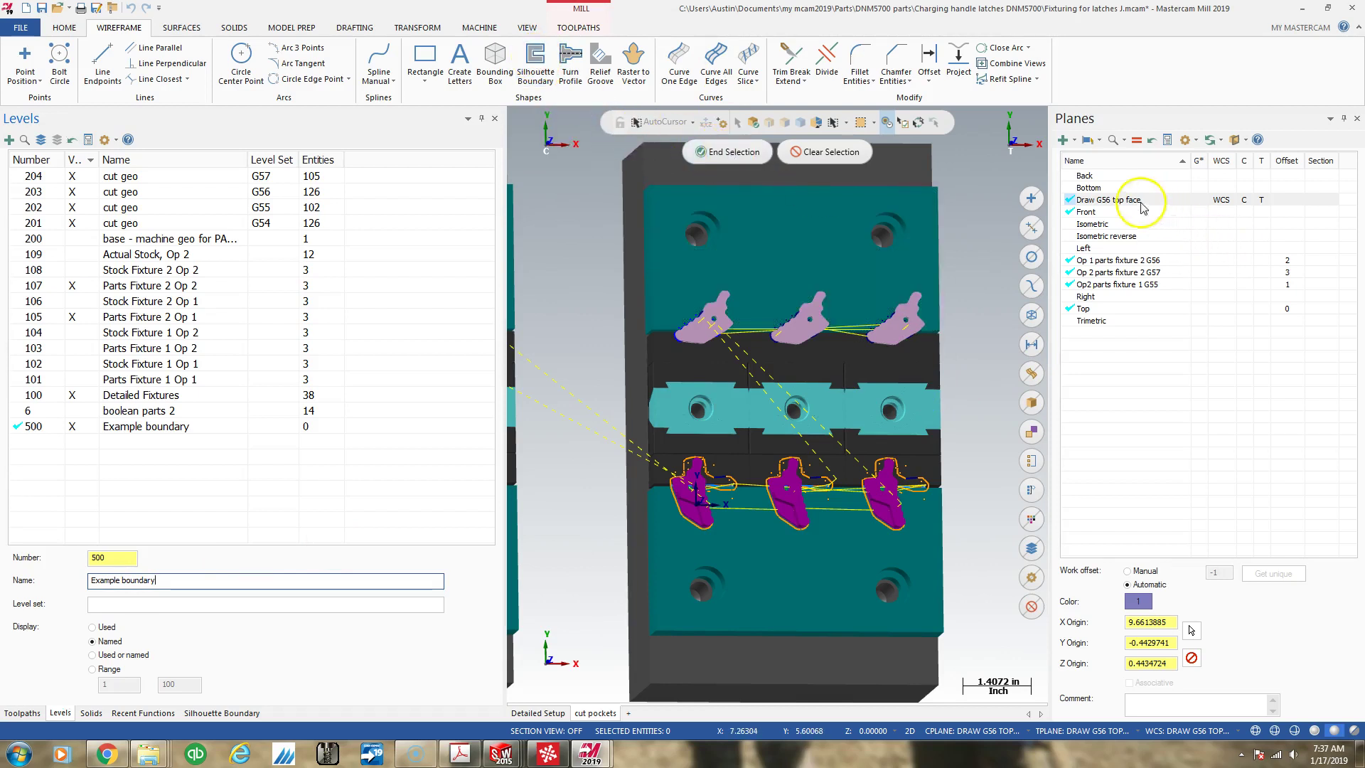
pyautogui.click(1201, 200)
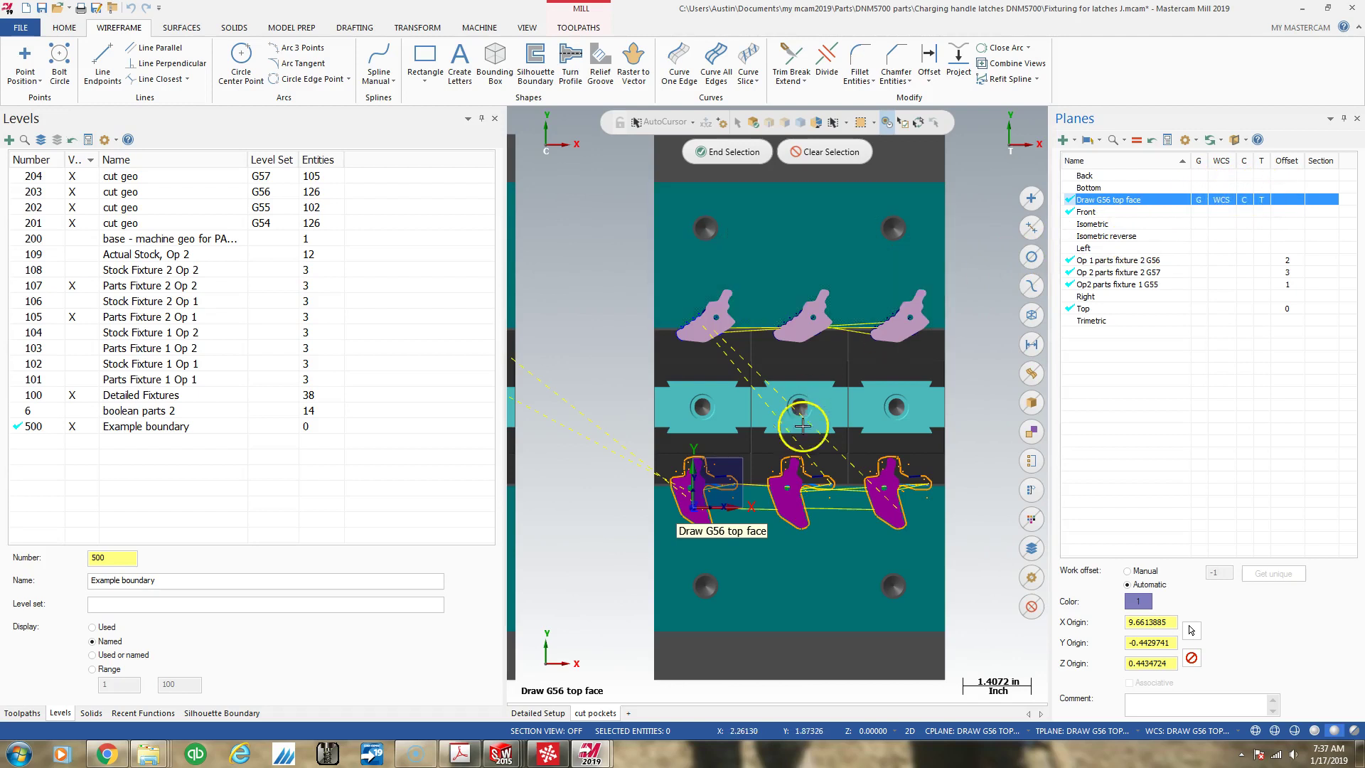
pyautogui.moveTo(747, 524); pyautogui.dragTo(830, 507, button='middle')
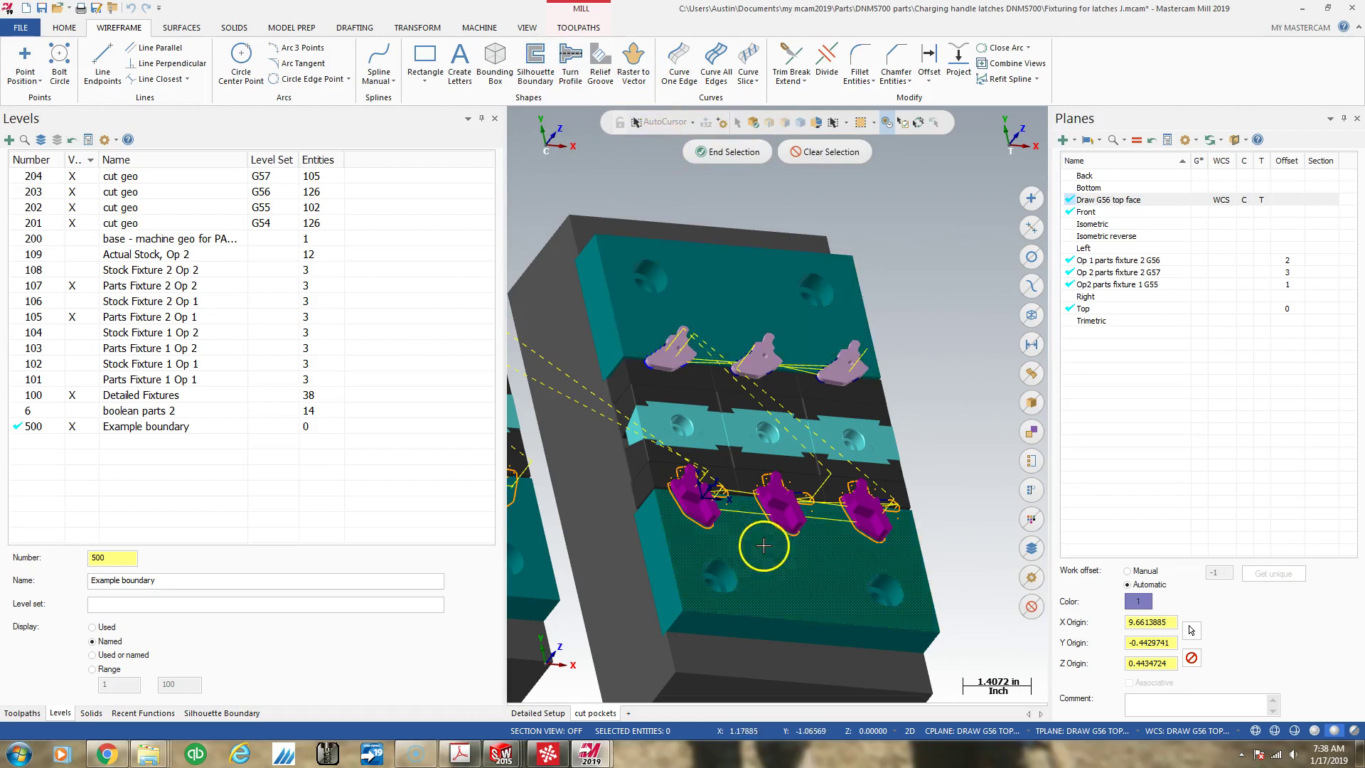
# Generate the silhouette boundary around the lower-left yellow part, giving Example boundary 53 entities, then inspect it.
pyautogui.click(729, 152)
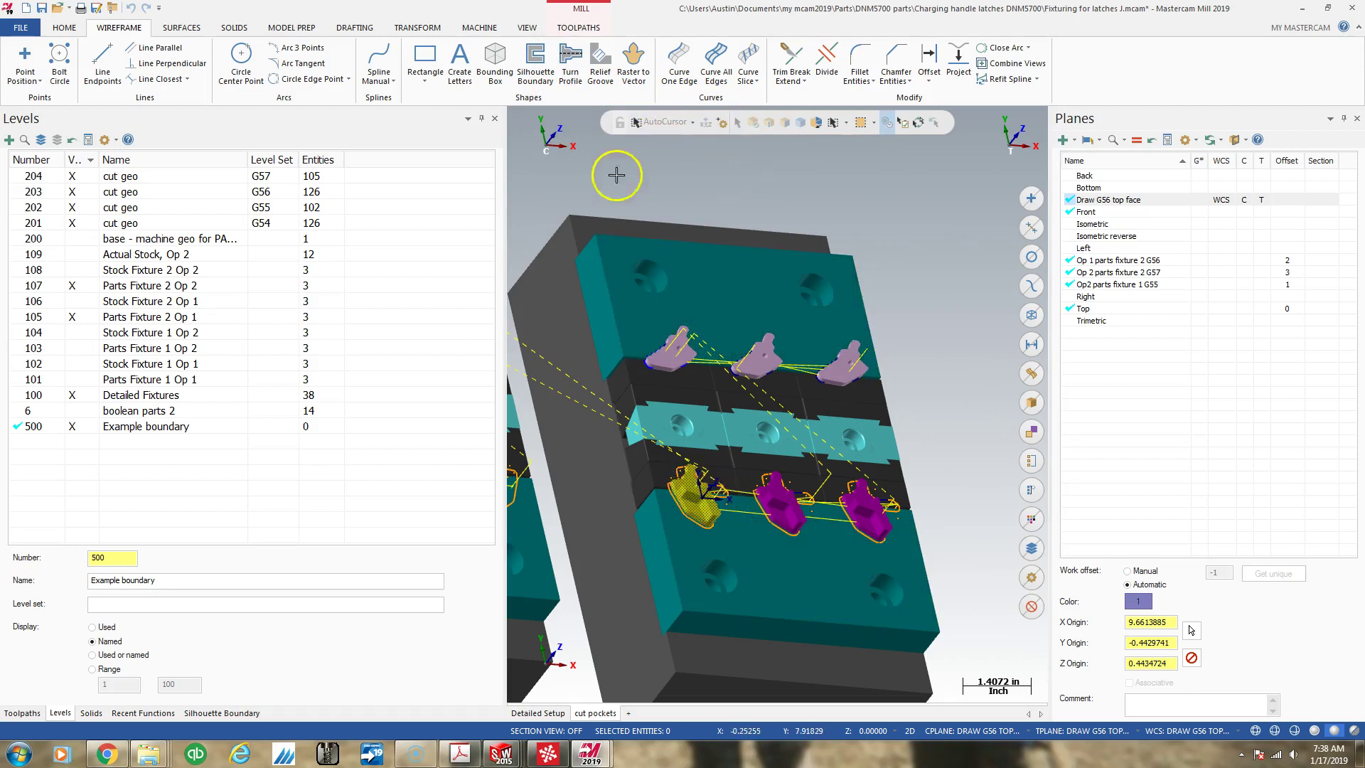
pyautogui.click(228, 715)
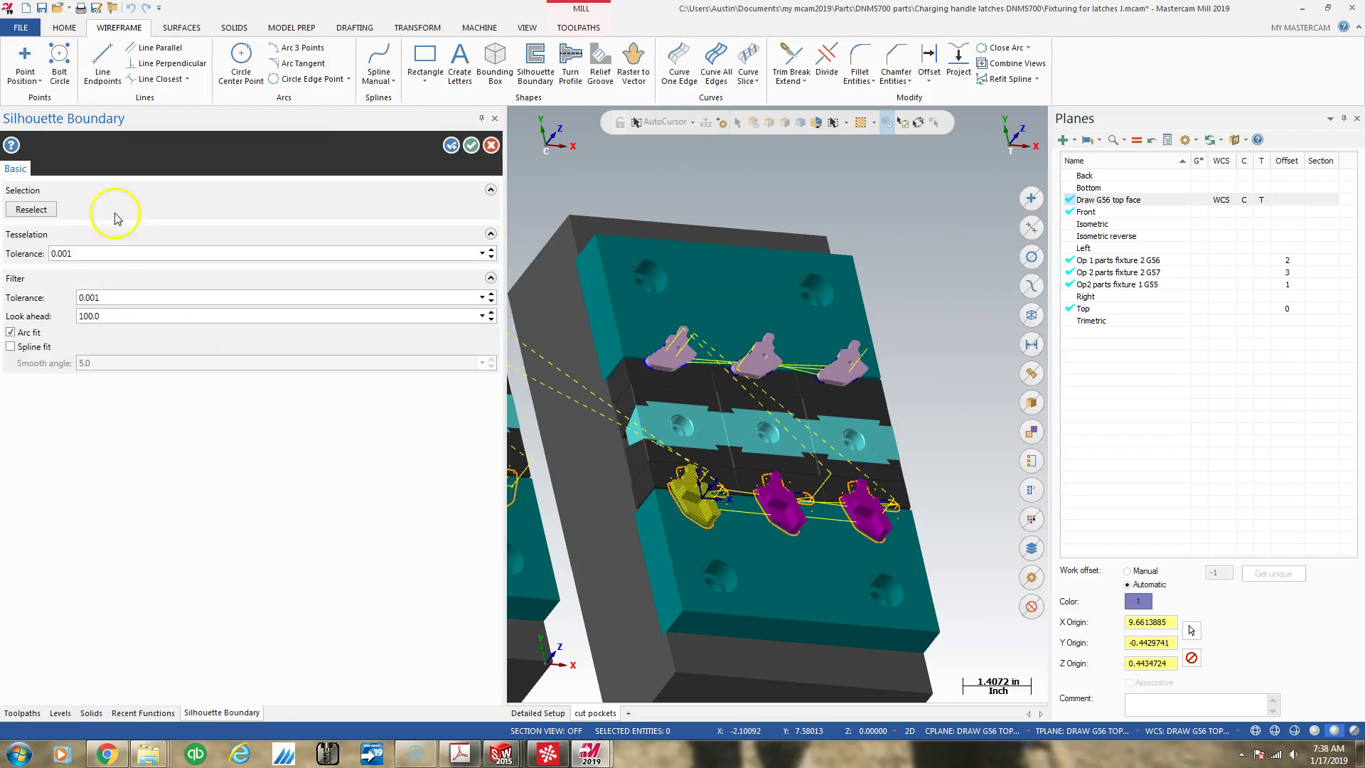
pyautogui.click(470, 145)
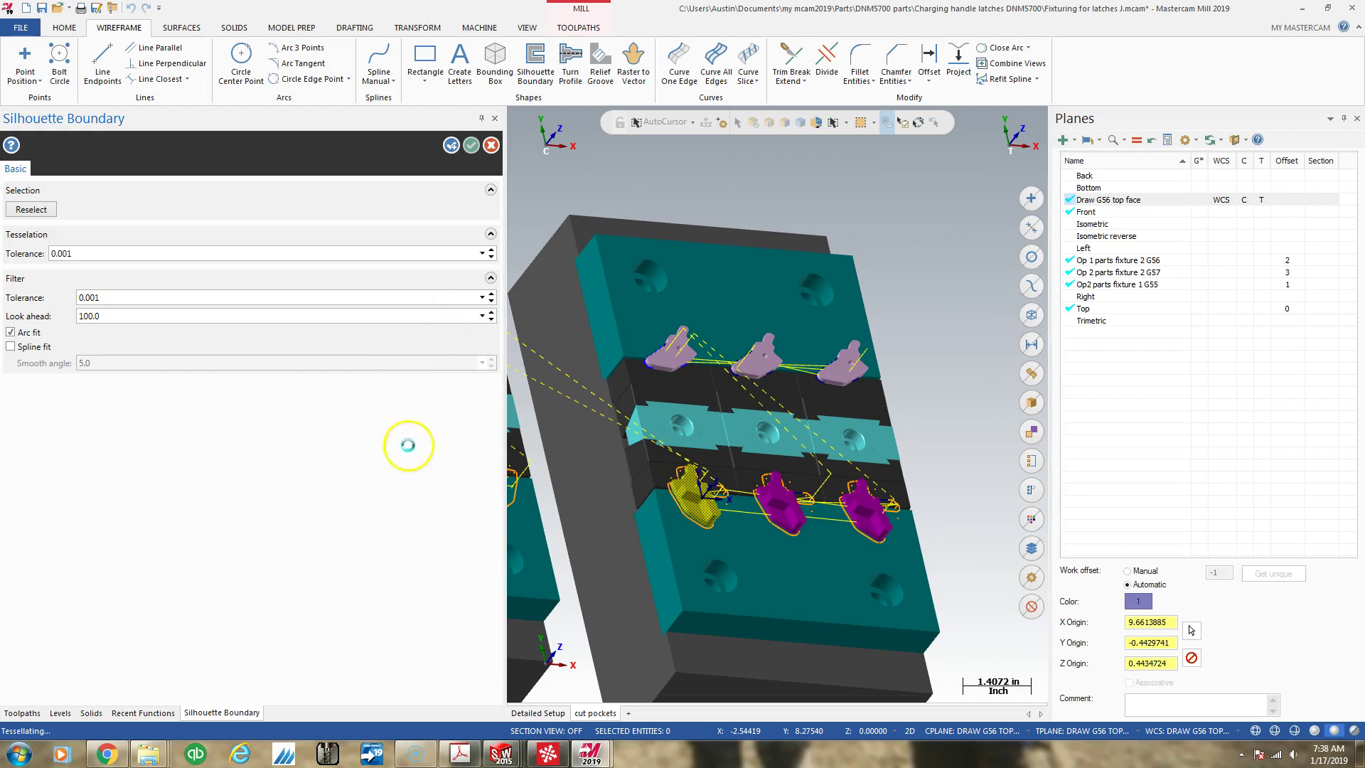
pyautogui.scroll(2, 707, 482)
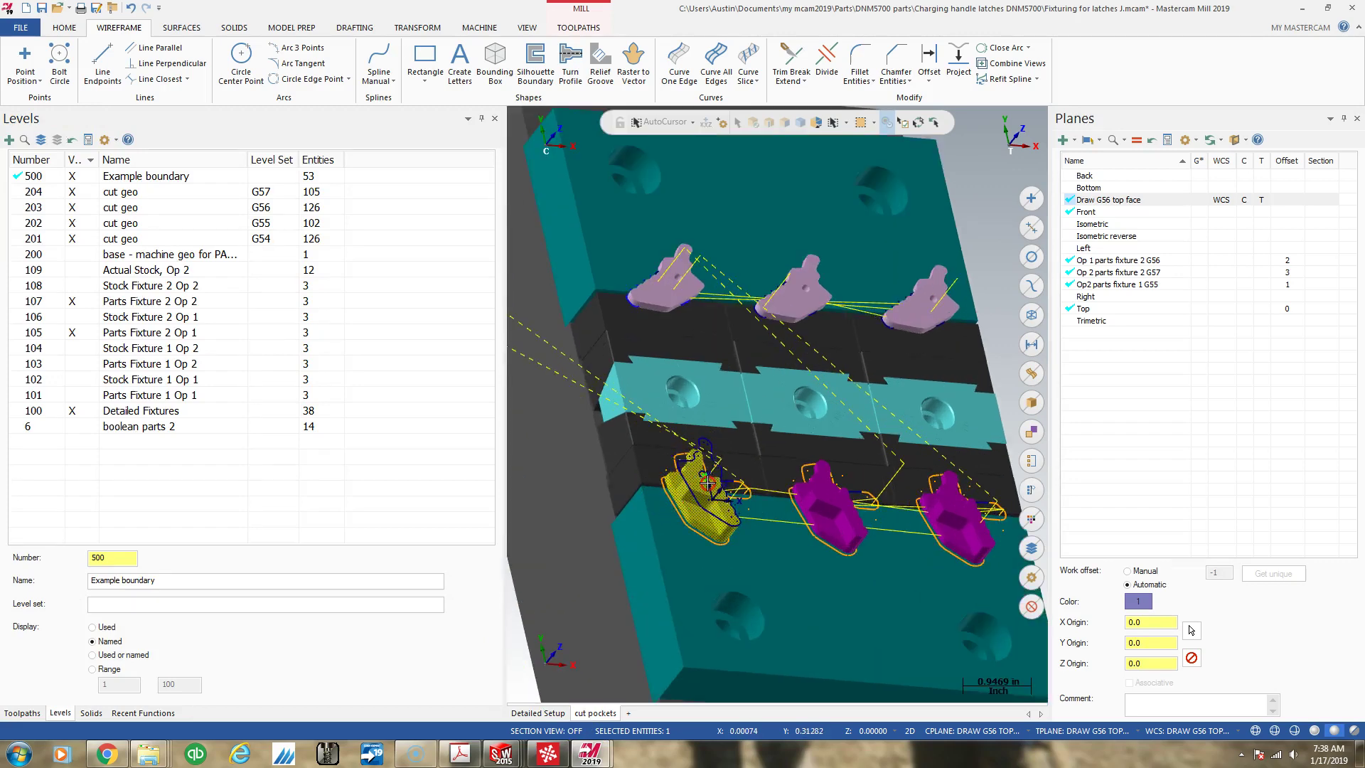
pyautogui.moveTo(707, 482); pyautogui.dragTo(731, 453, button='middle')
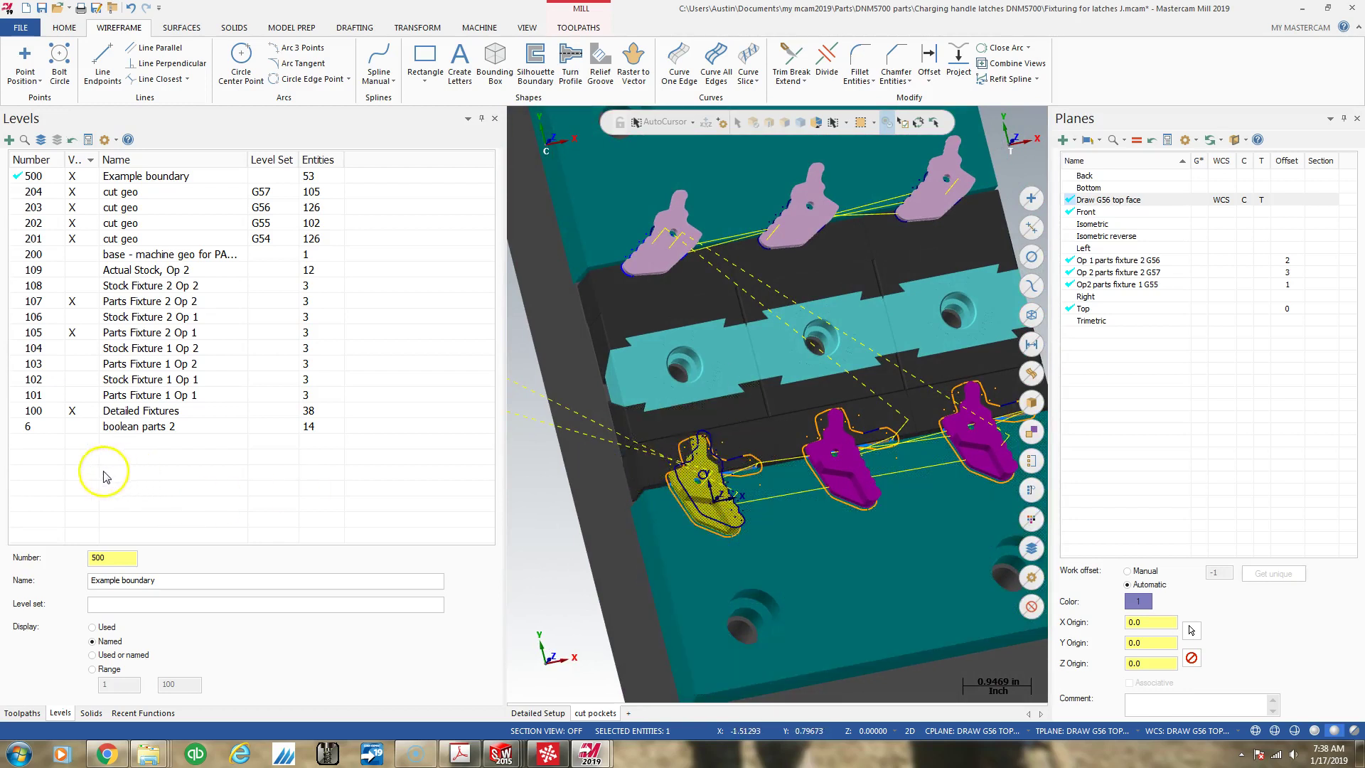
# Add level 501 named 'Example curve all edge s boundary' as the working level.
pyautogui.doubleClick(108, 556)
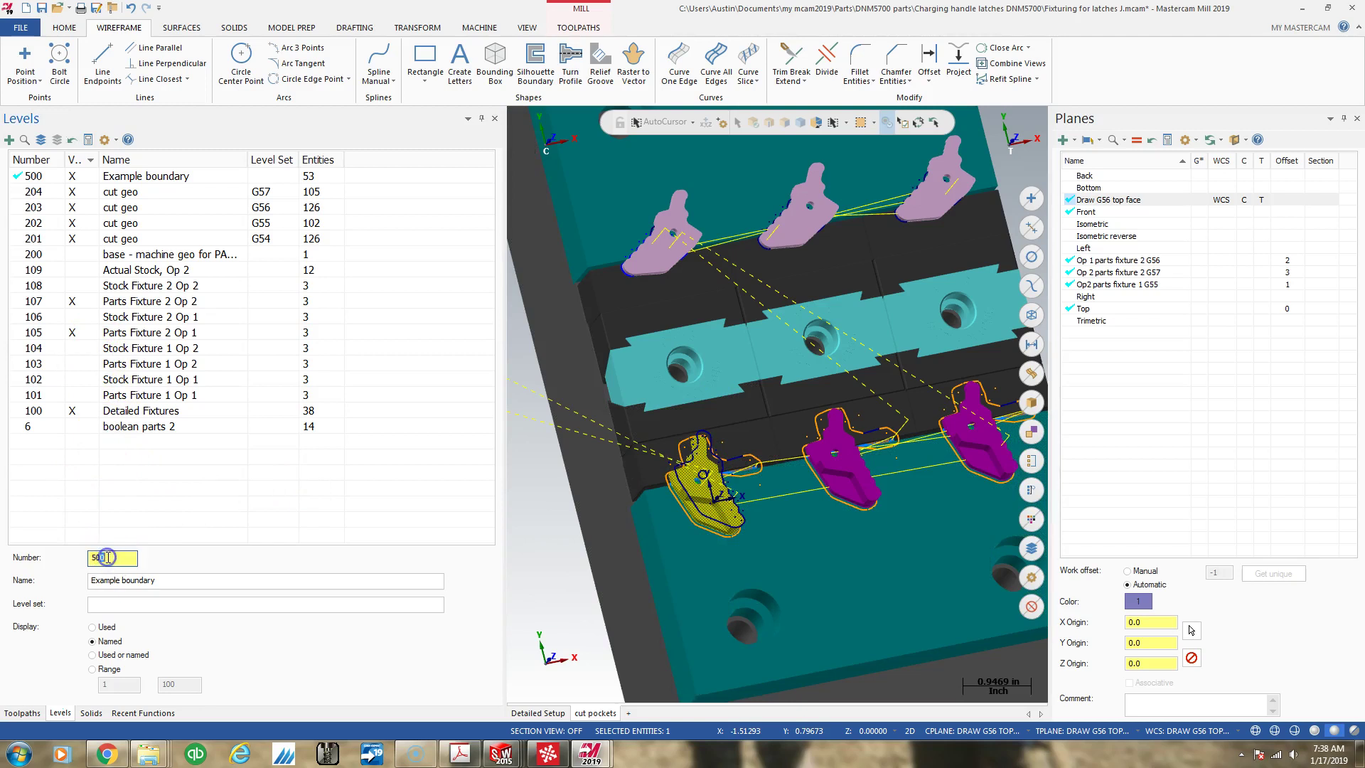
pyautogui.click(160, 581)
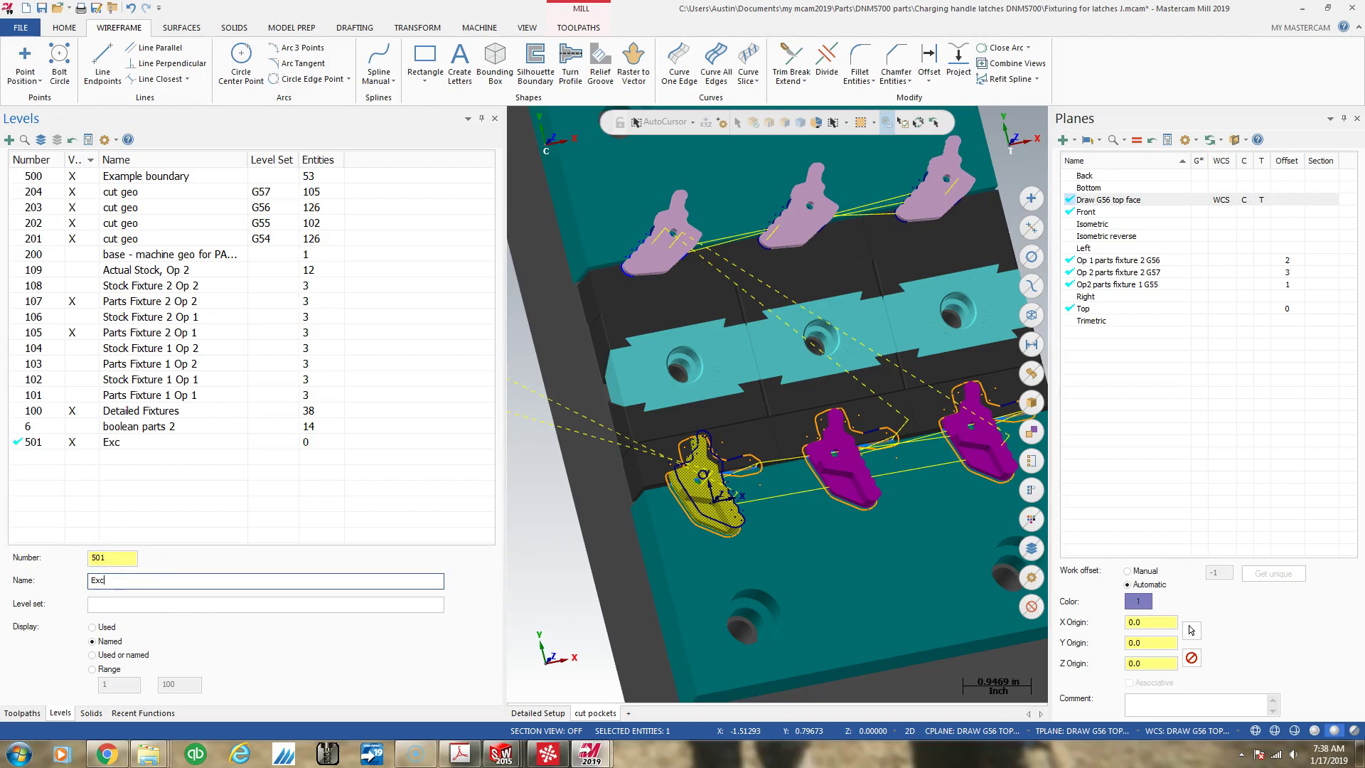
pyautogui.write('Exas')
pyautogui.write('ample curve a')
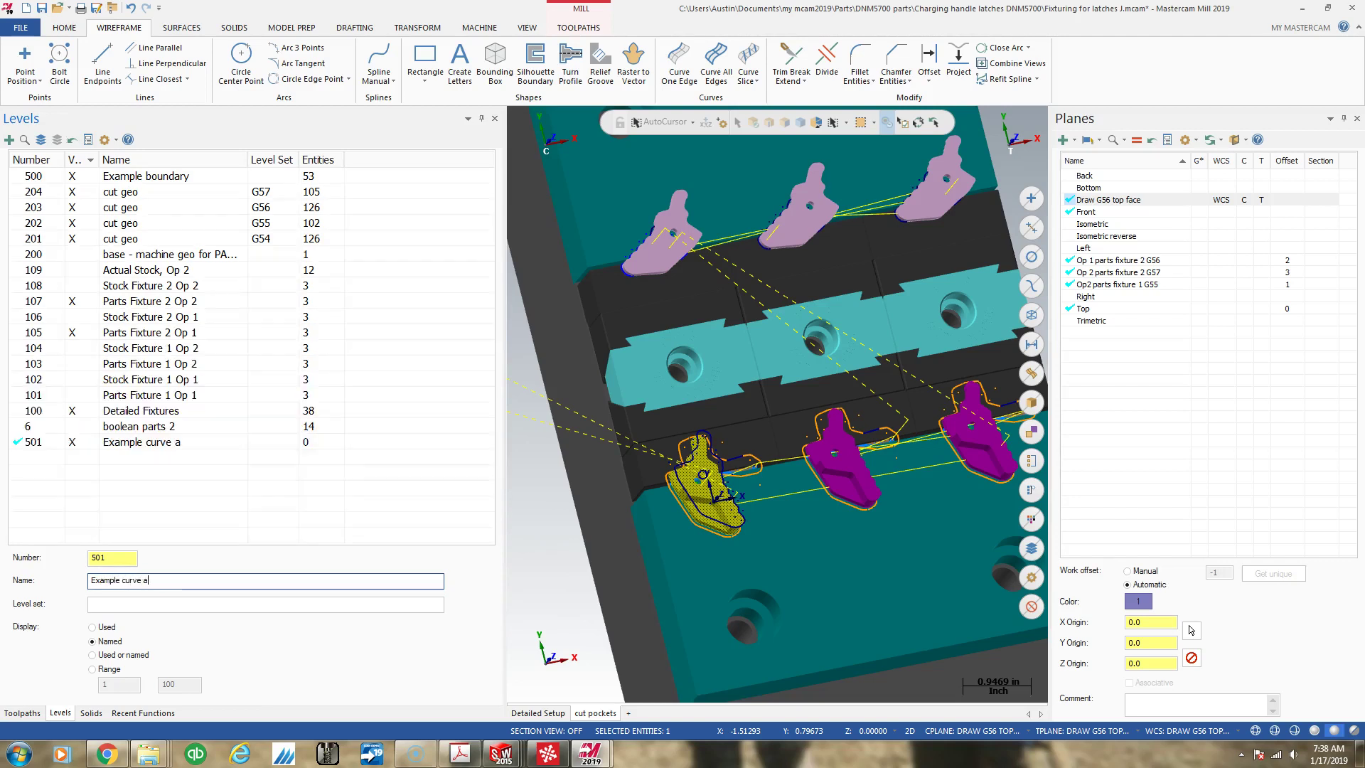
pyautogui.write('ll edg')
pyautogui.press('BackSpace')
pyautogui.write('dge')
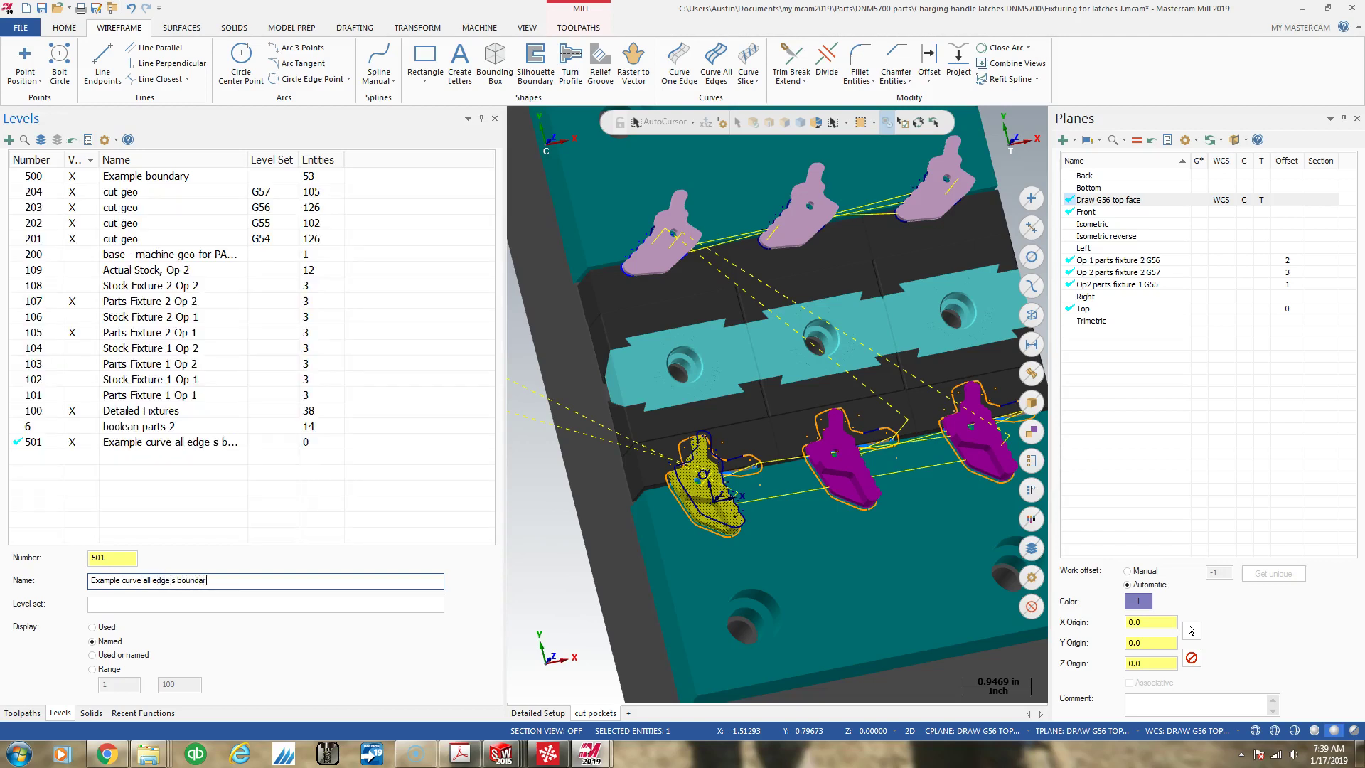
pyautogui.click(390, 557)
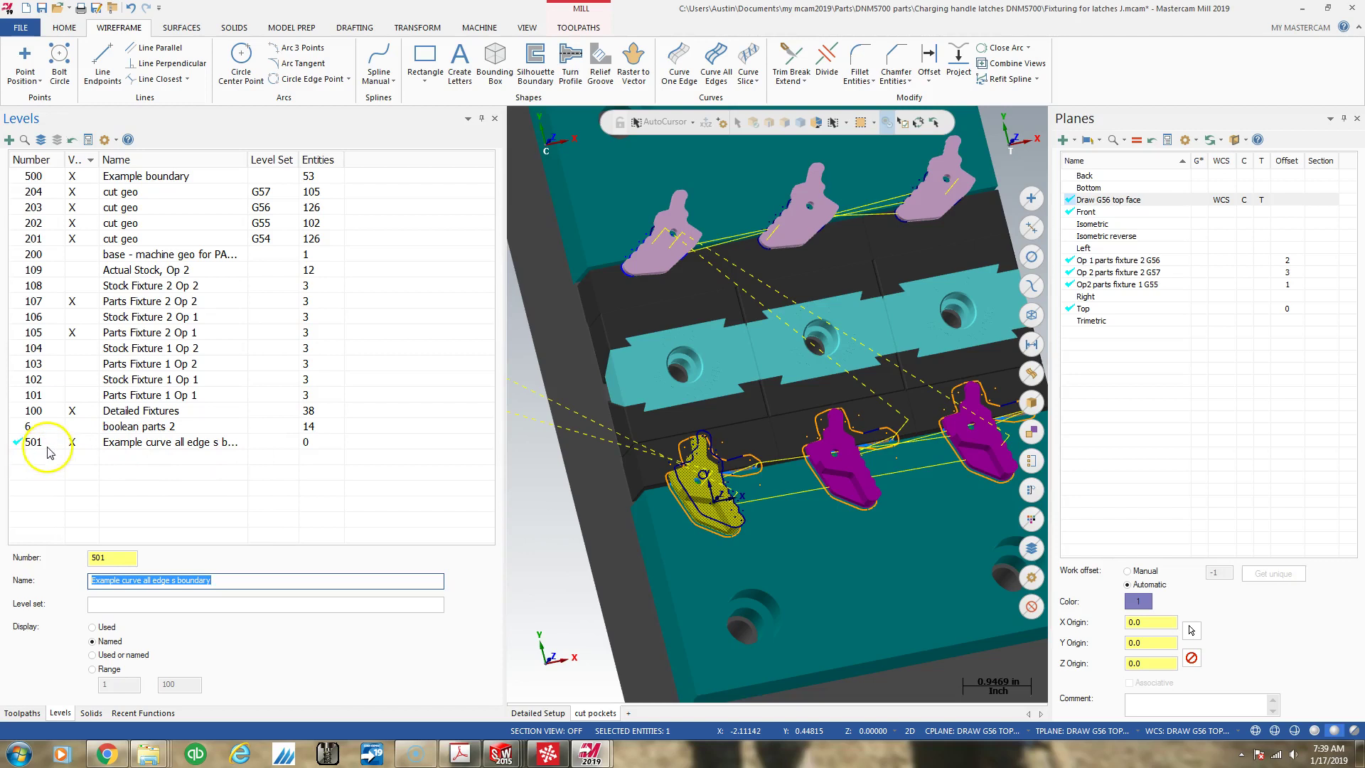
# Create curves on all edges of the lower-left part, putting 61 entities on level 501.
pyautogui.click(711, 57)
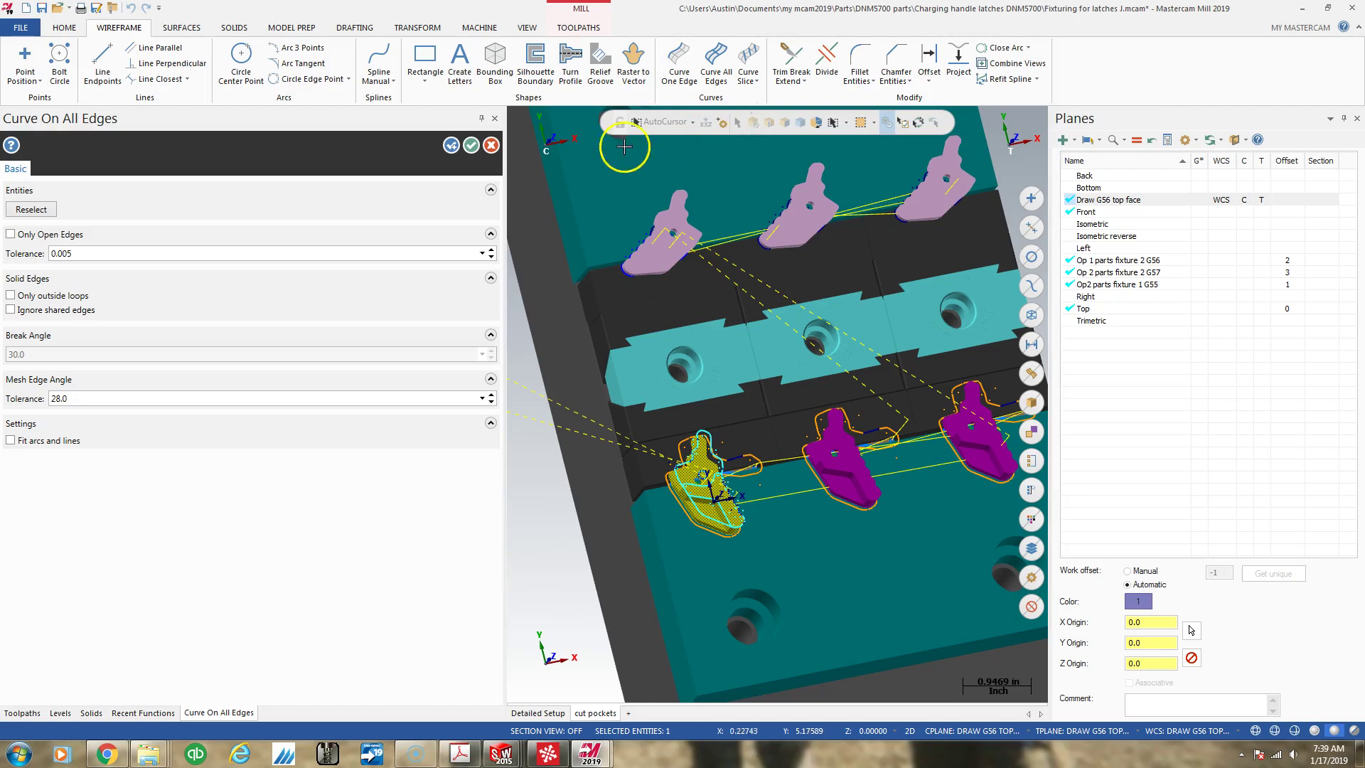
pyautogui.click(490, 146)
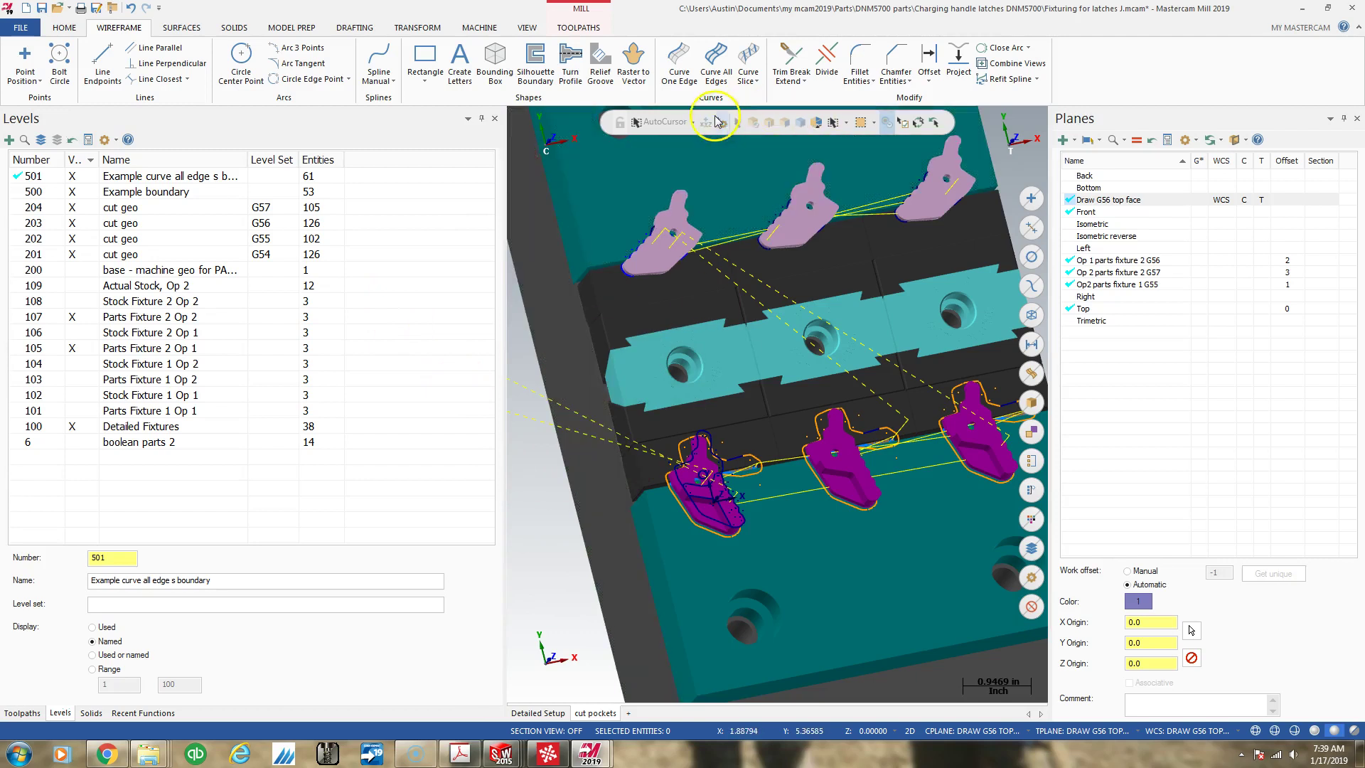
pyautogui.click(716, 63)
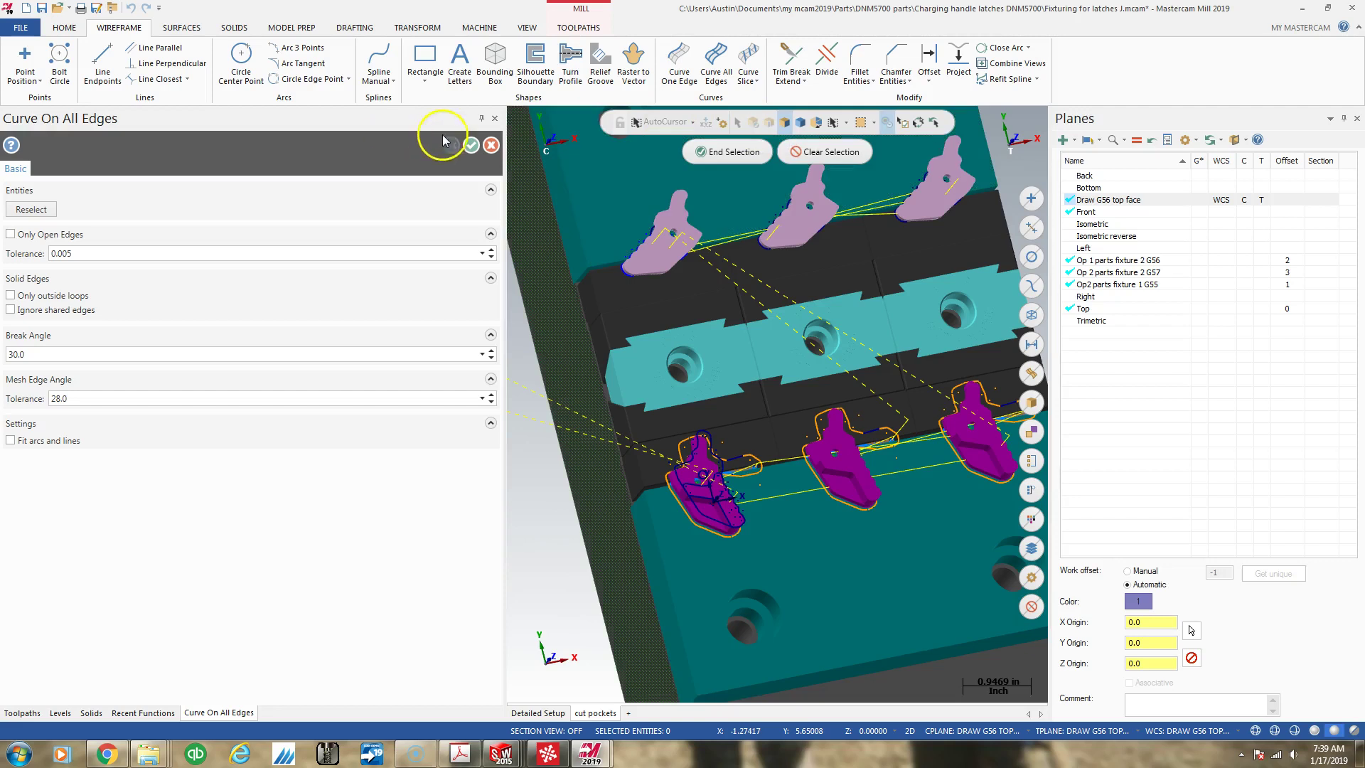
pyautogui.click(491, 146)
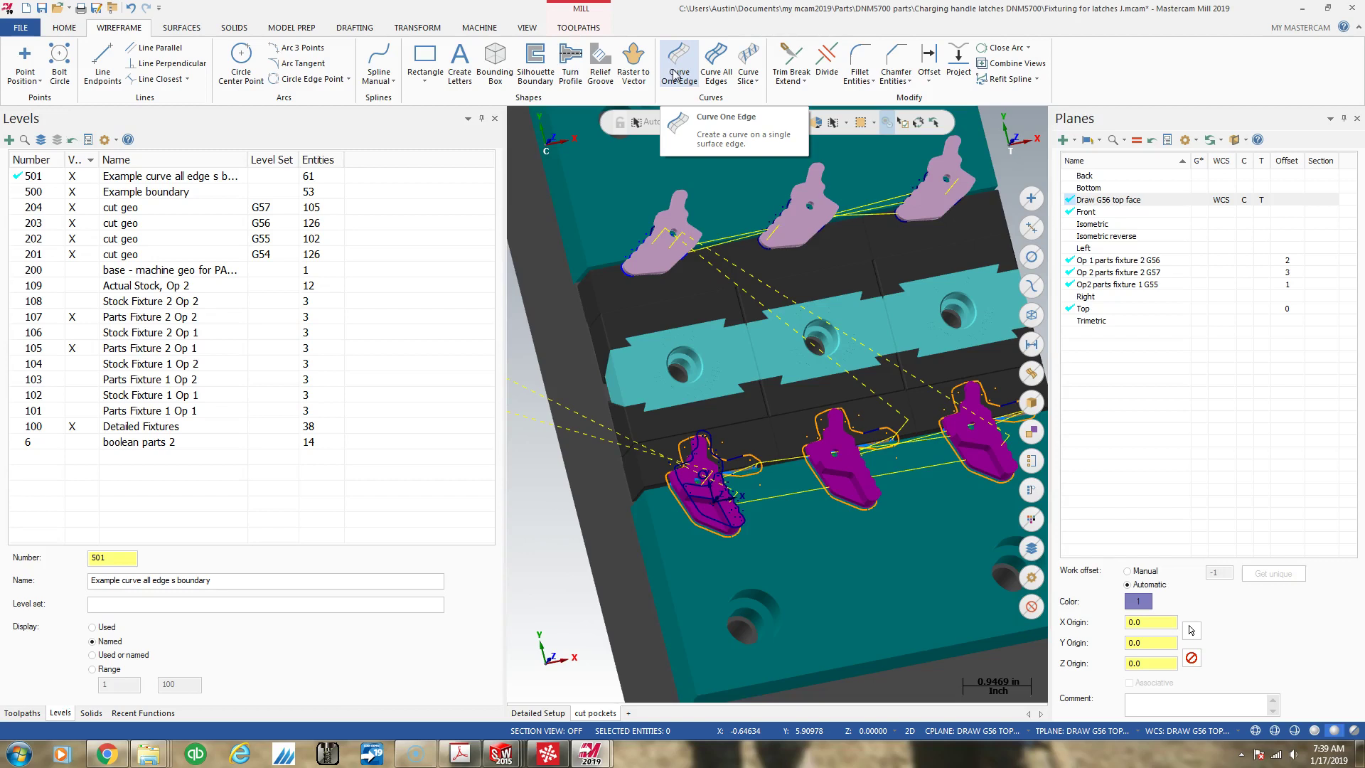
pyautogui.click(538, 70)
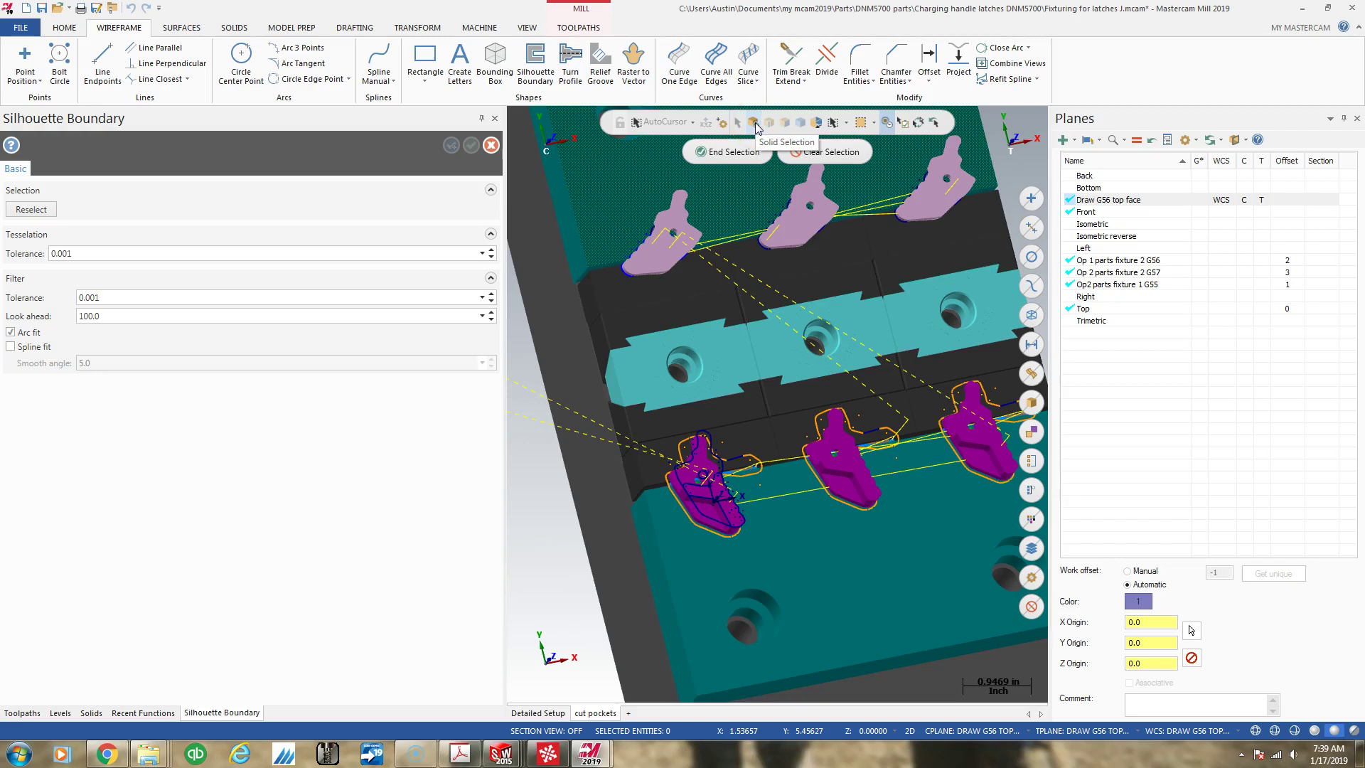
# Relaunch Silhouette Boundary and set selection to solid faces or bodies, dropping the trial top-face pick.
pyautogui.click(544, 90)
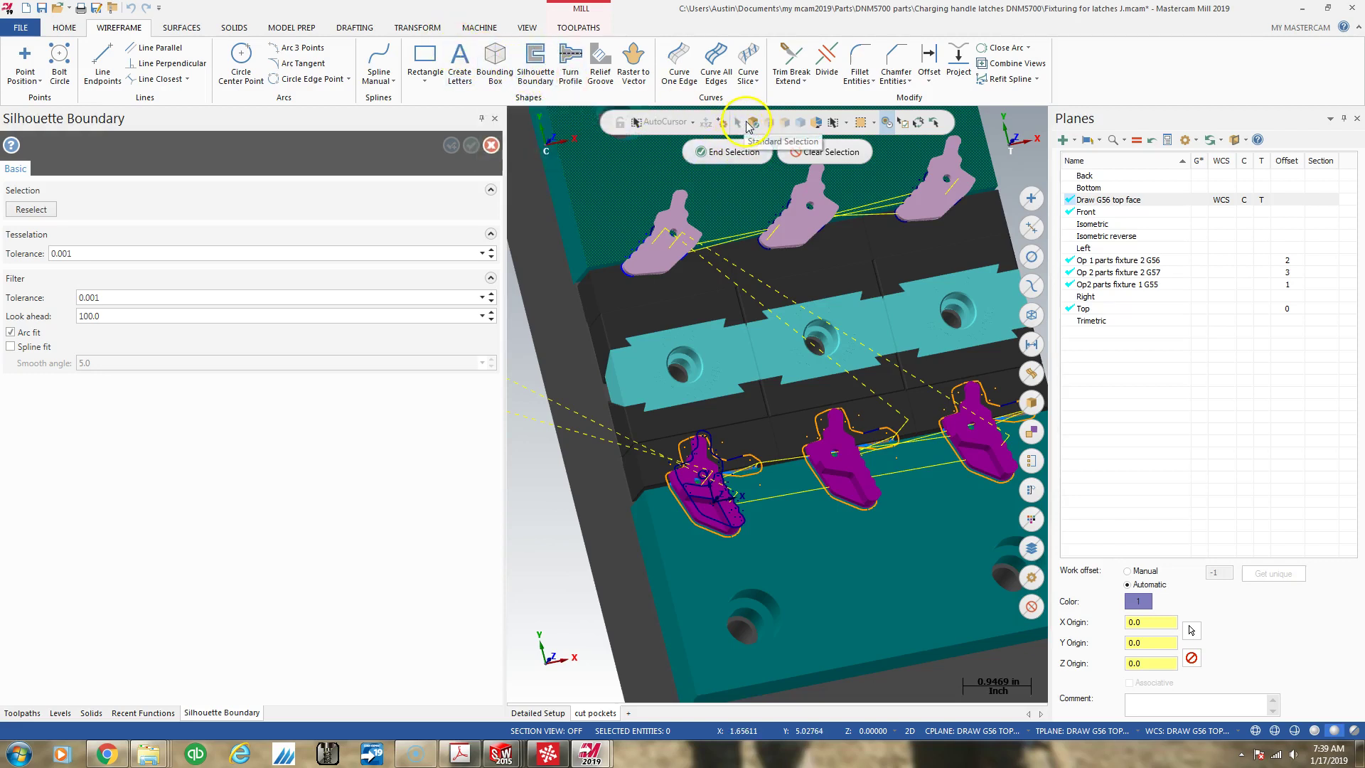
pyautogui.click(779, 123)
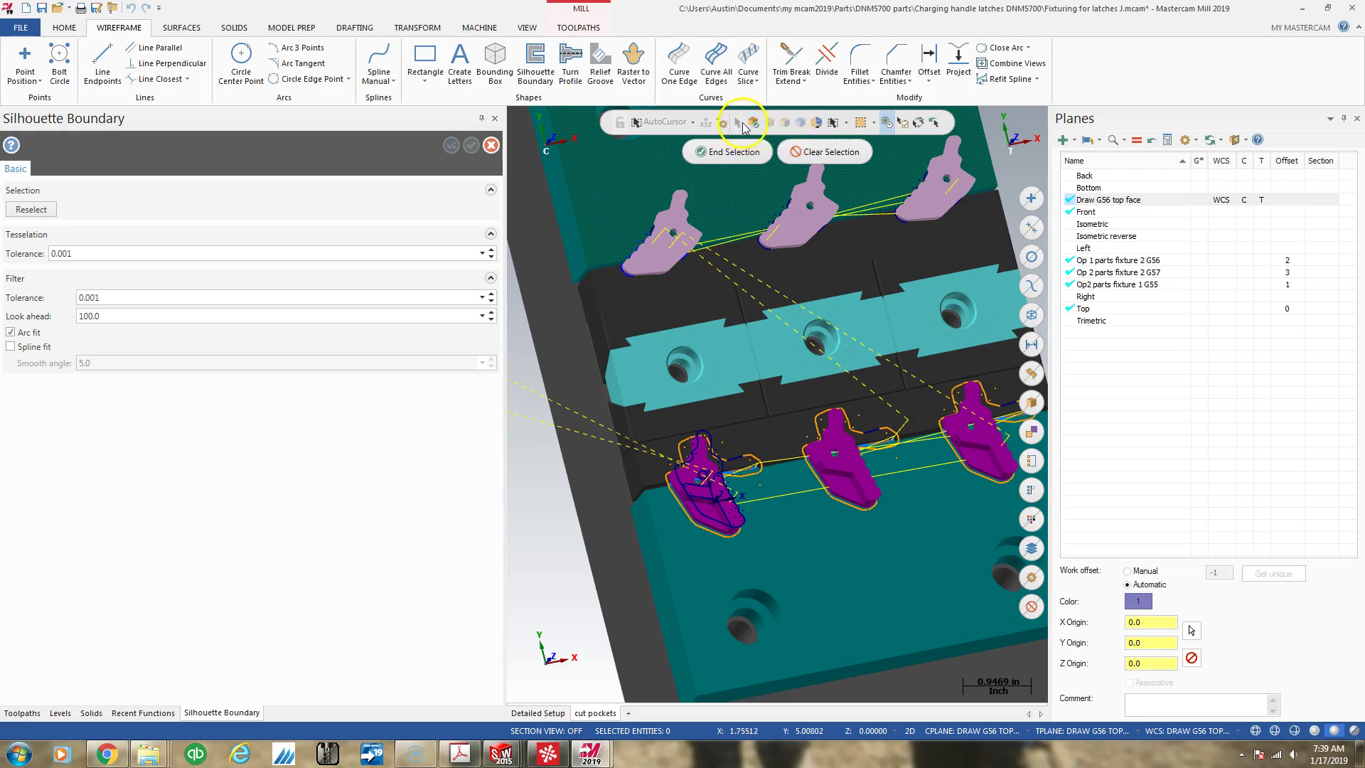
pyautogui.click(752, 124)
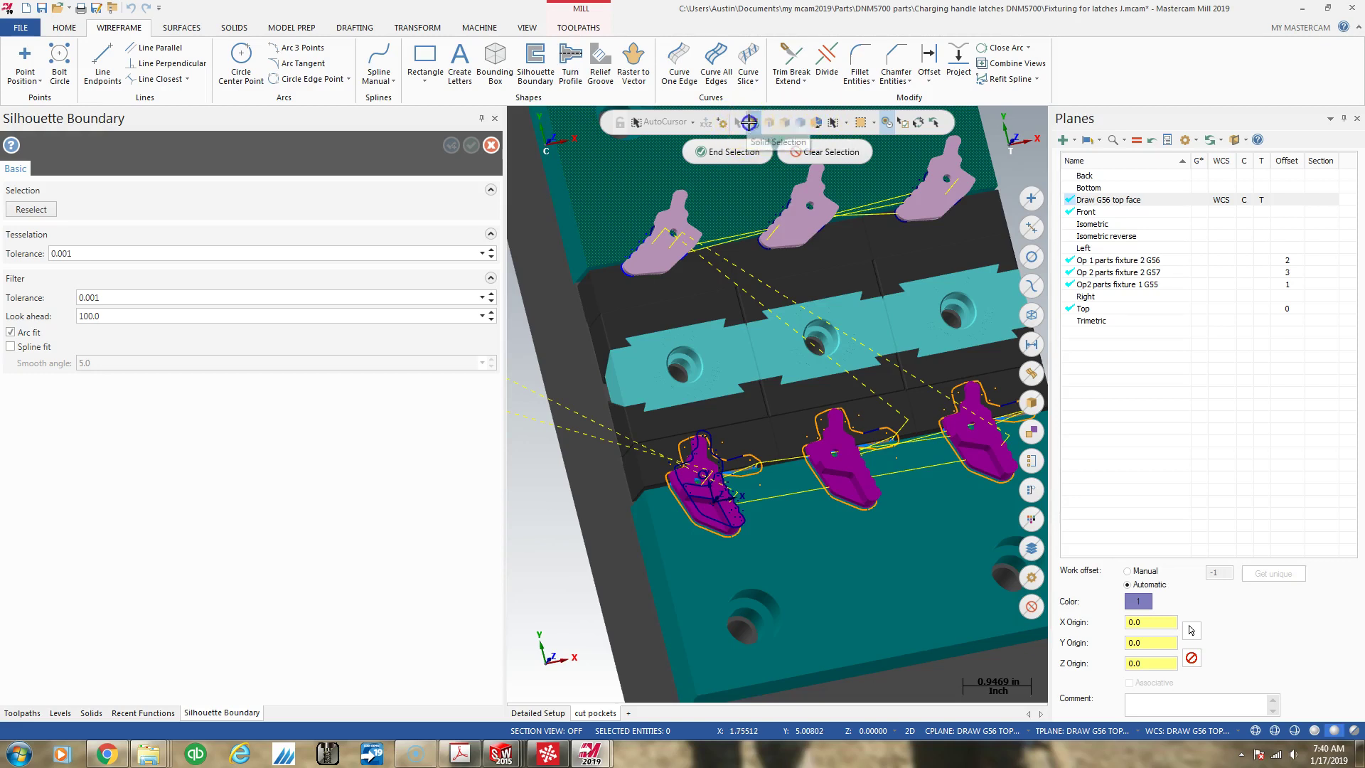
pyautogui.click(784, 123)
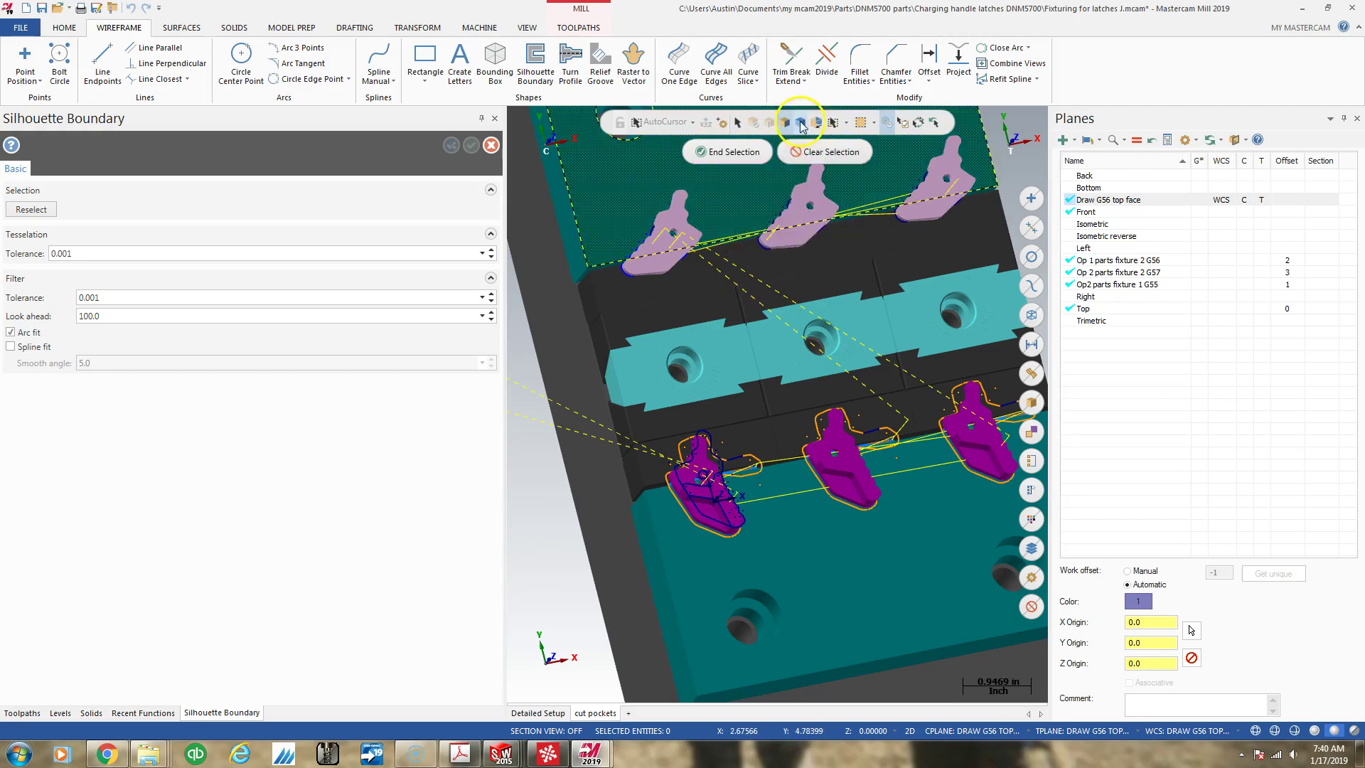
pyautogui.click(757, 217)
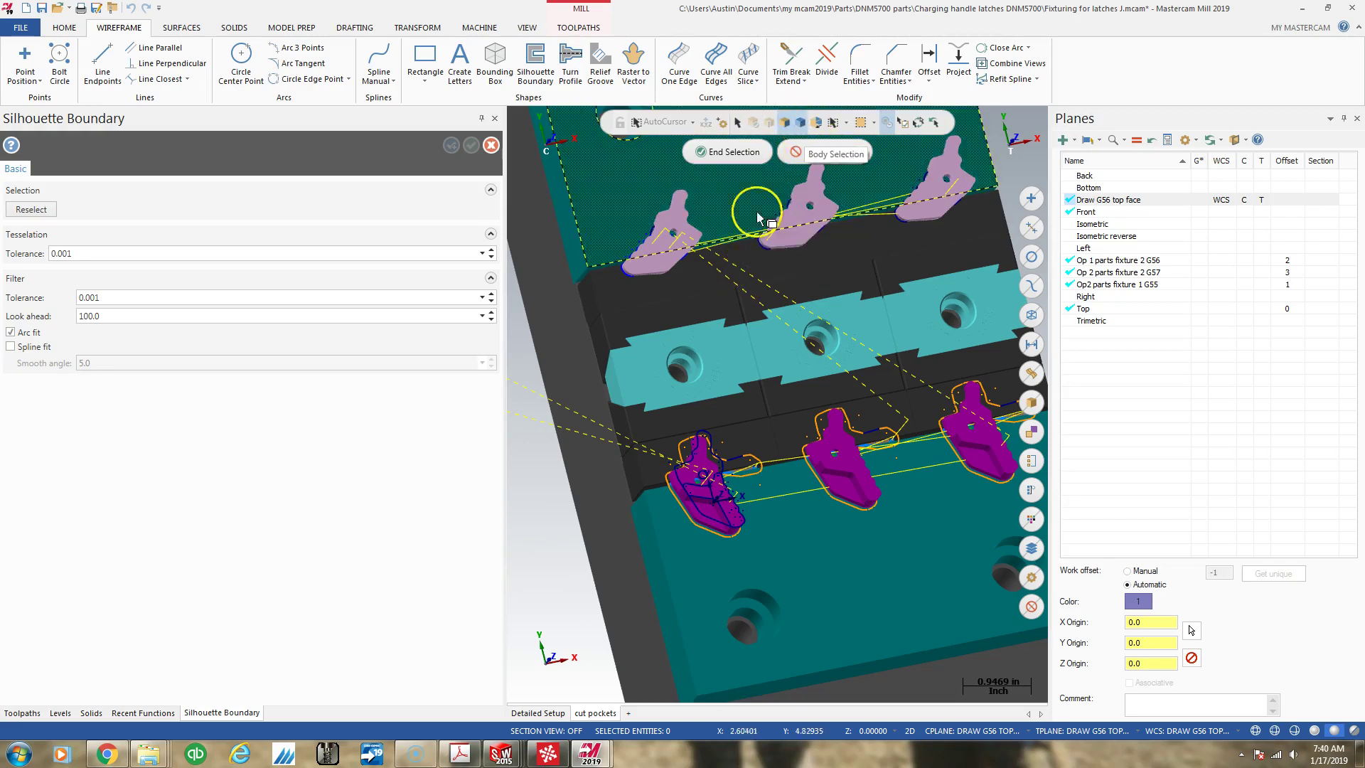
pyautogui.click(783, 112)
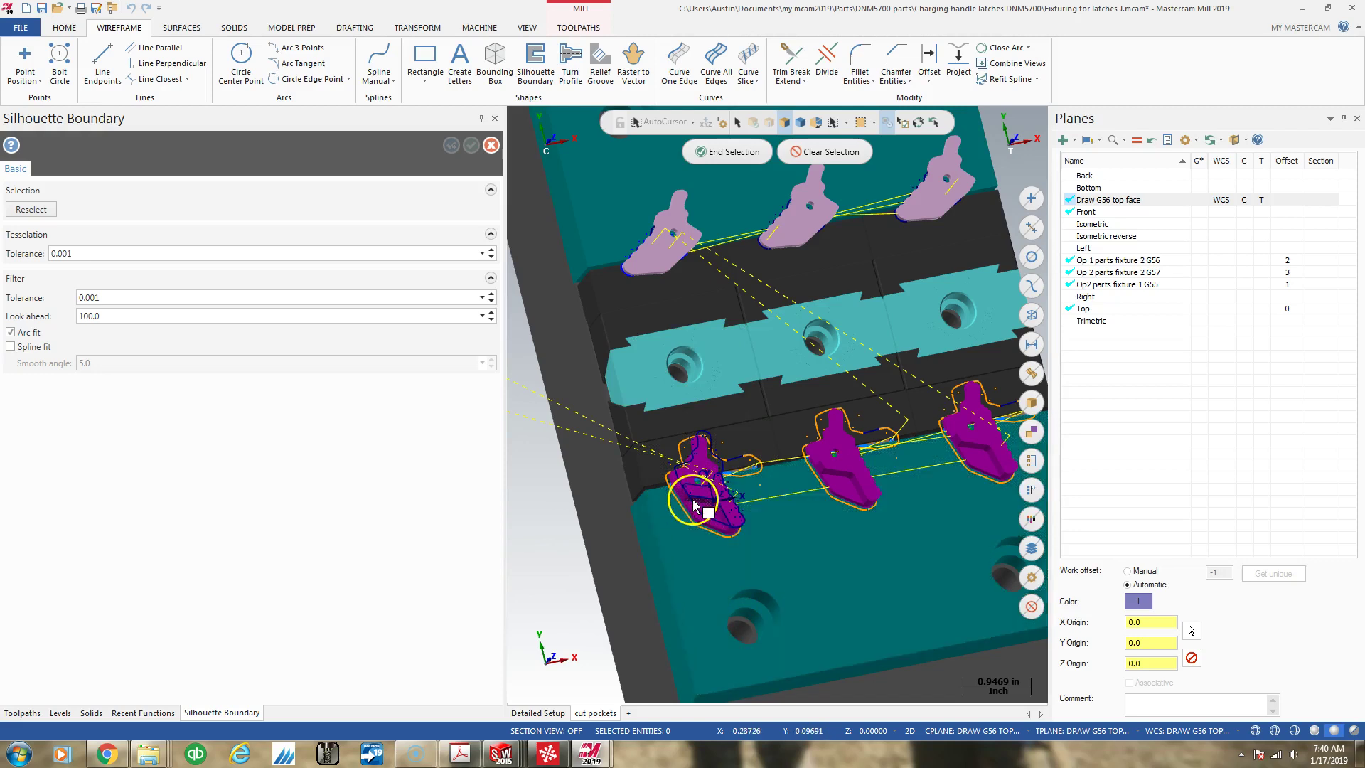
# Hide level 501, set working level number to 502, then hide level 500 (Example boundary).
pyautogui.click(60, 713)
pyautogui.click(74, 177)
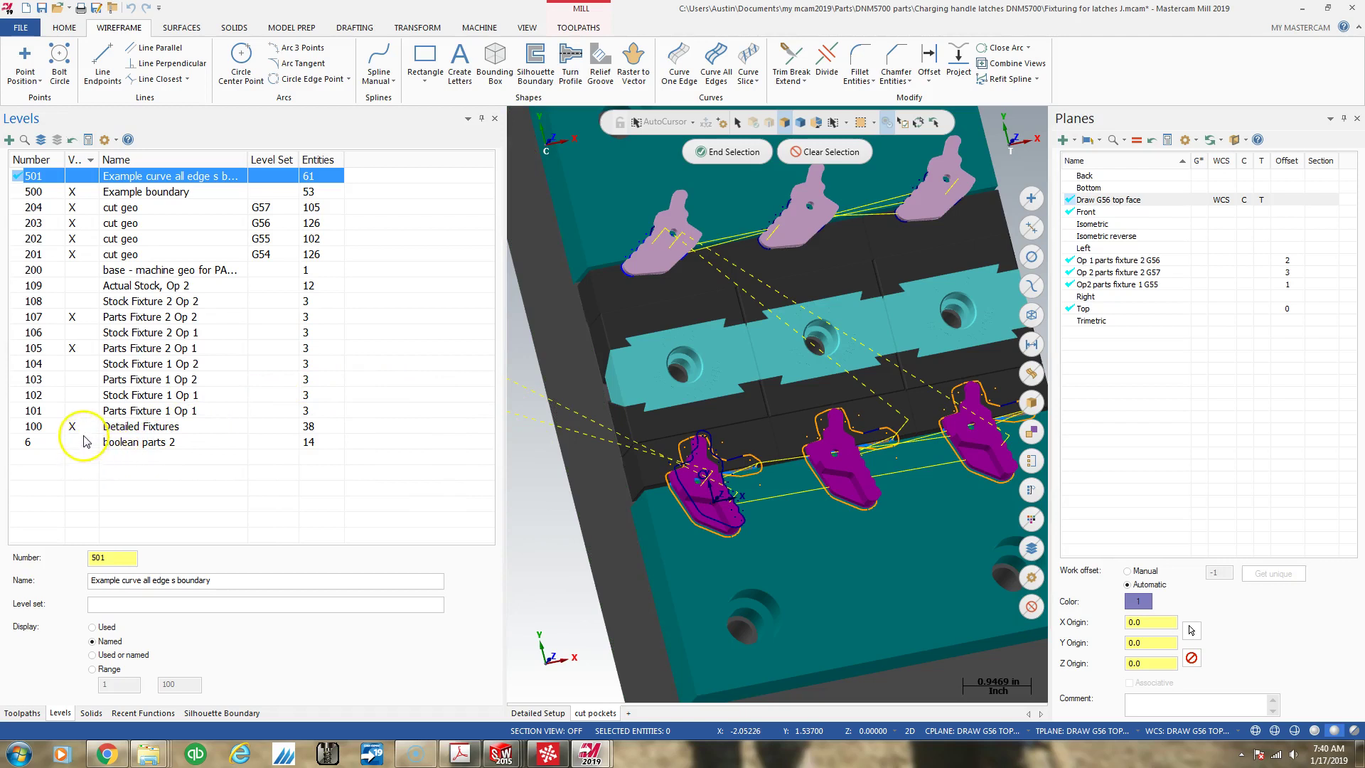
pyautogui.click(116, 555)
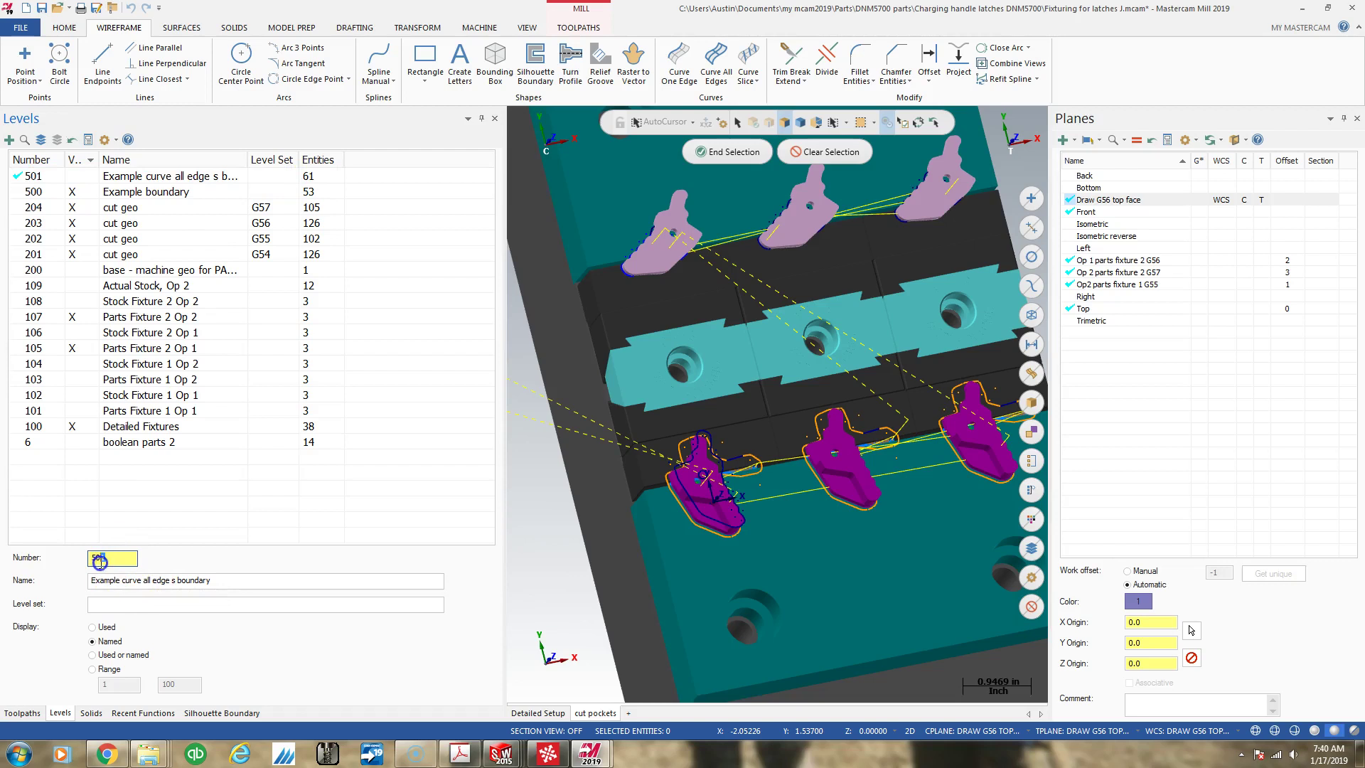
pyautogui.write('2')
pyautogui.press('Return')
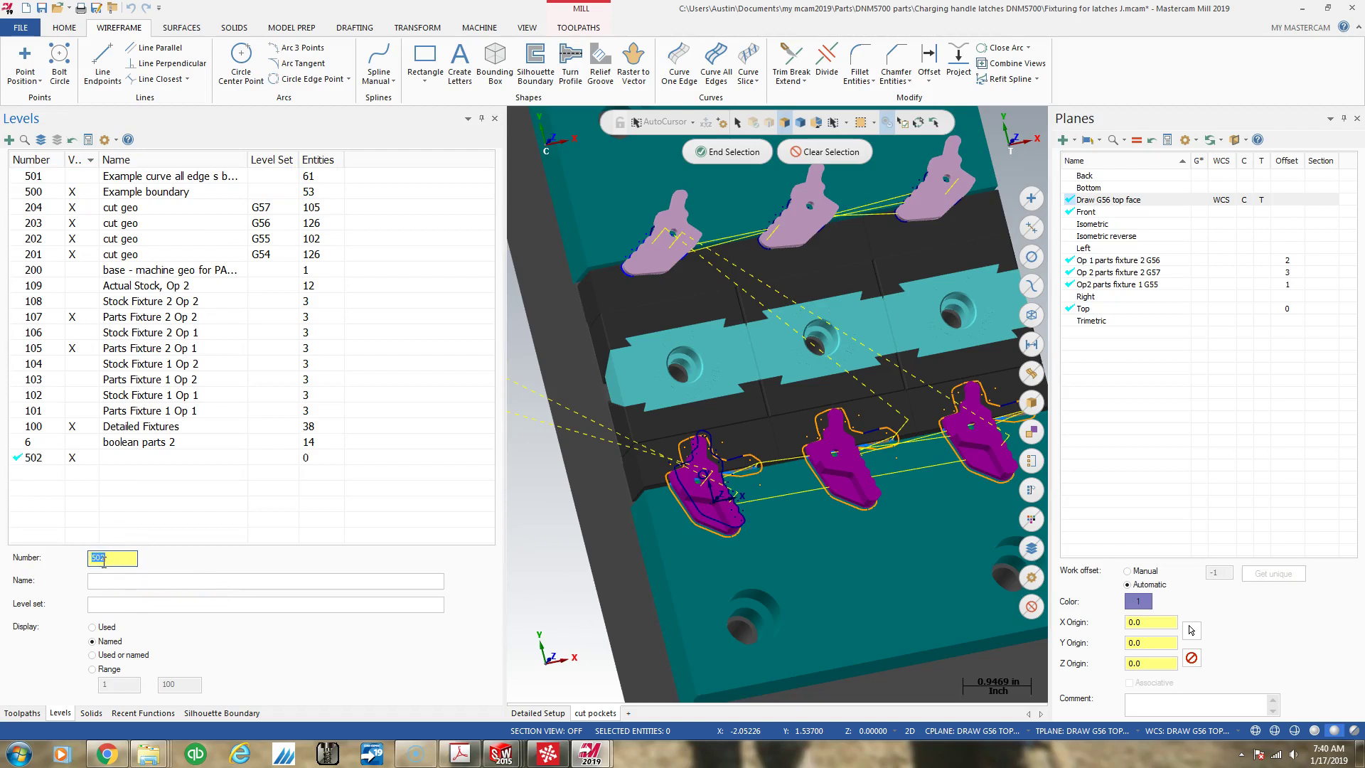
pyautogui.click(73, 192)
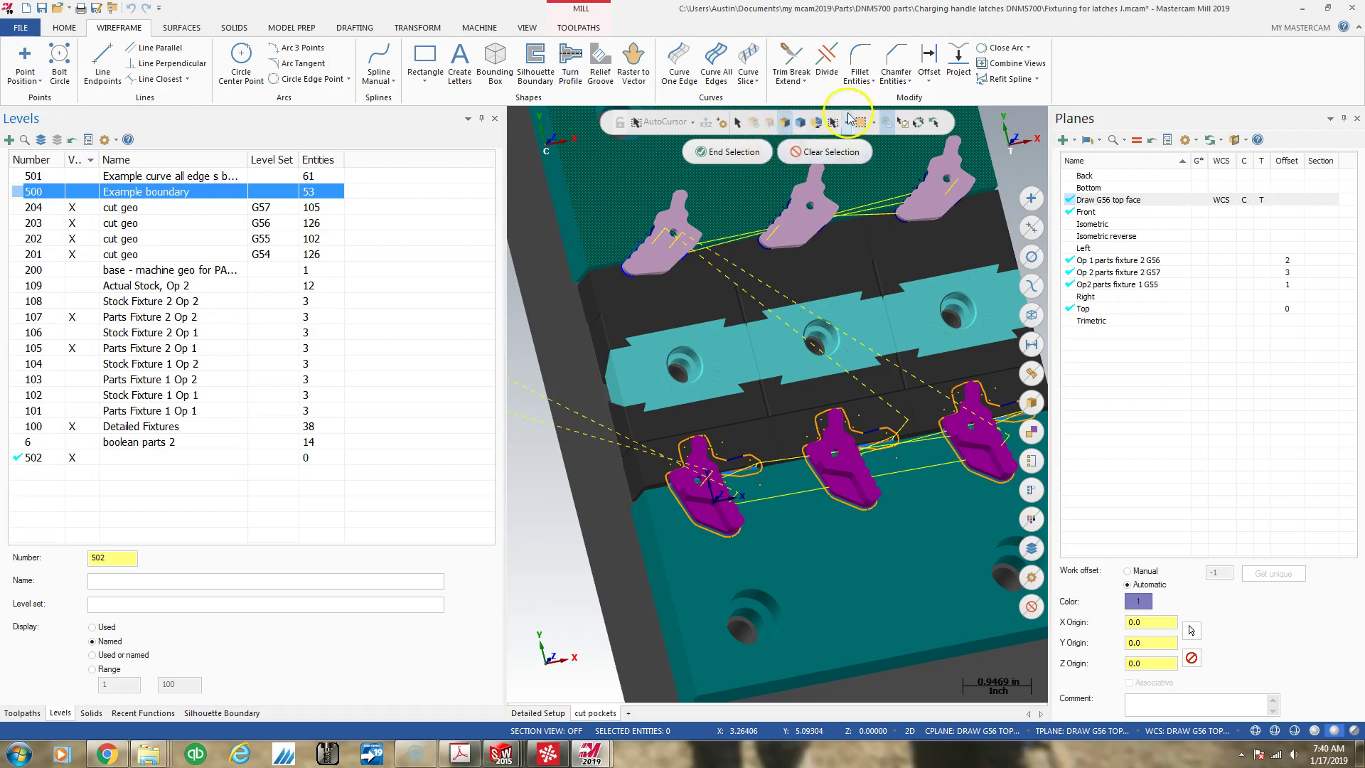
# Select a face on the lower-left part from solids and end selection for the silhouette boundary.
pyautogui.click(754, 131)
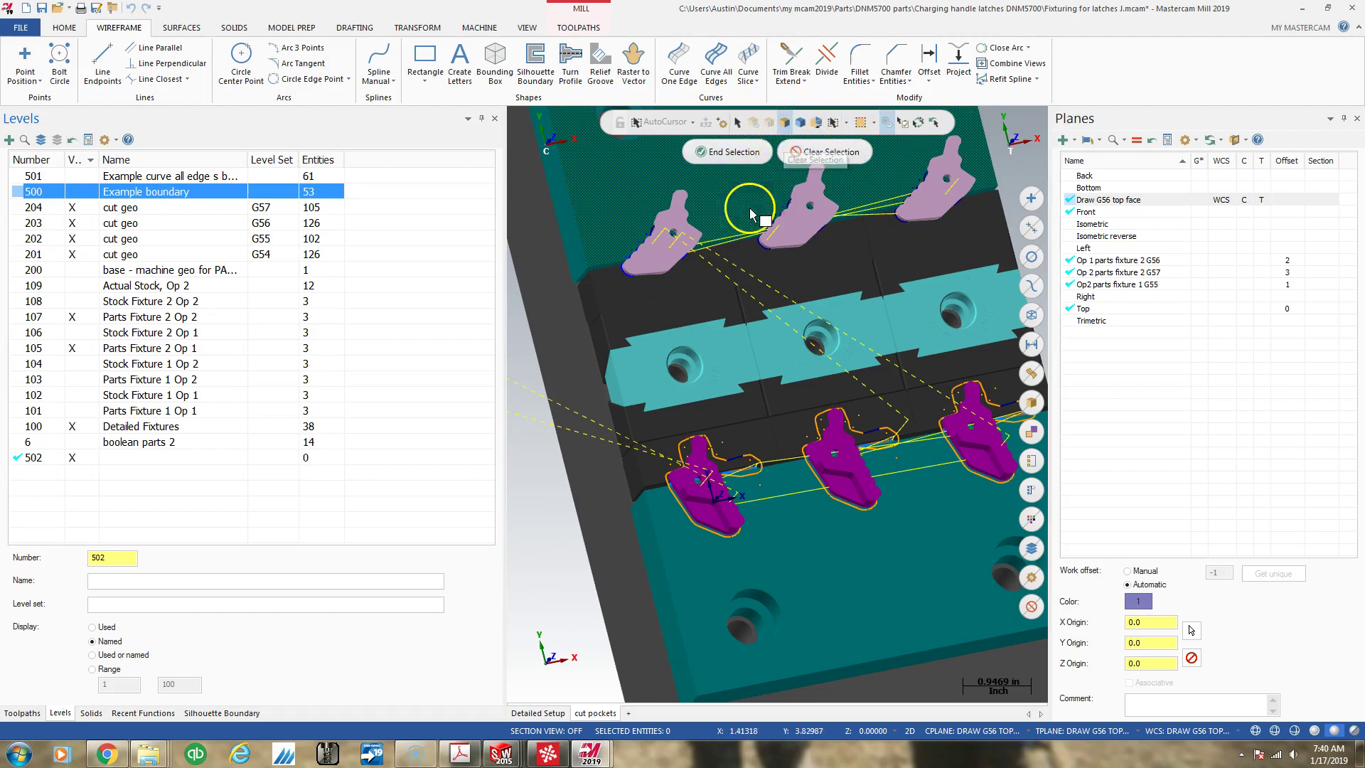
pyautogui.click(721, 479)
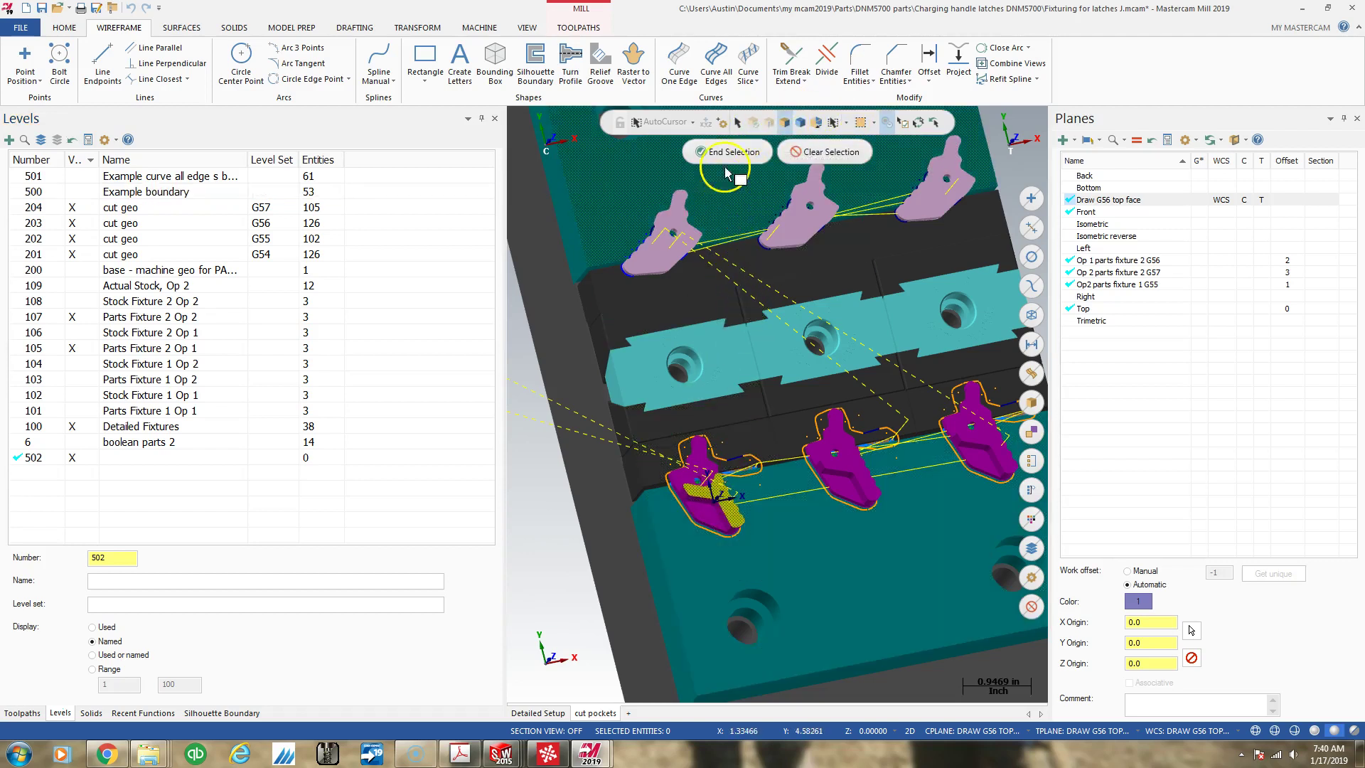
pyautogui.click(242, 712)
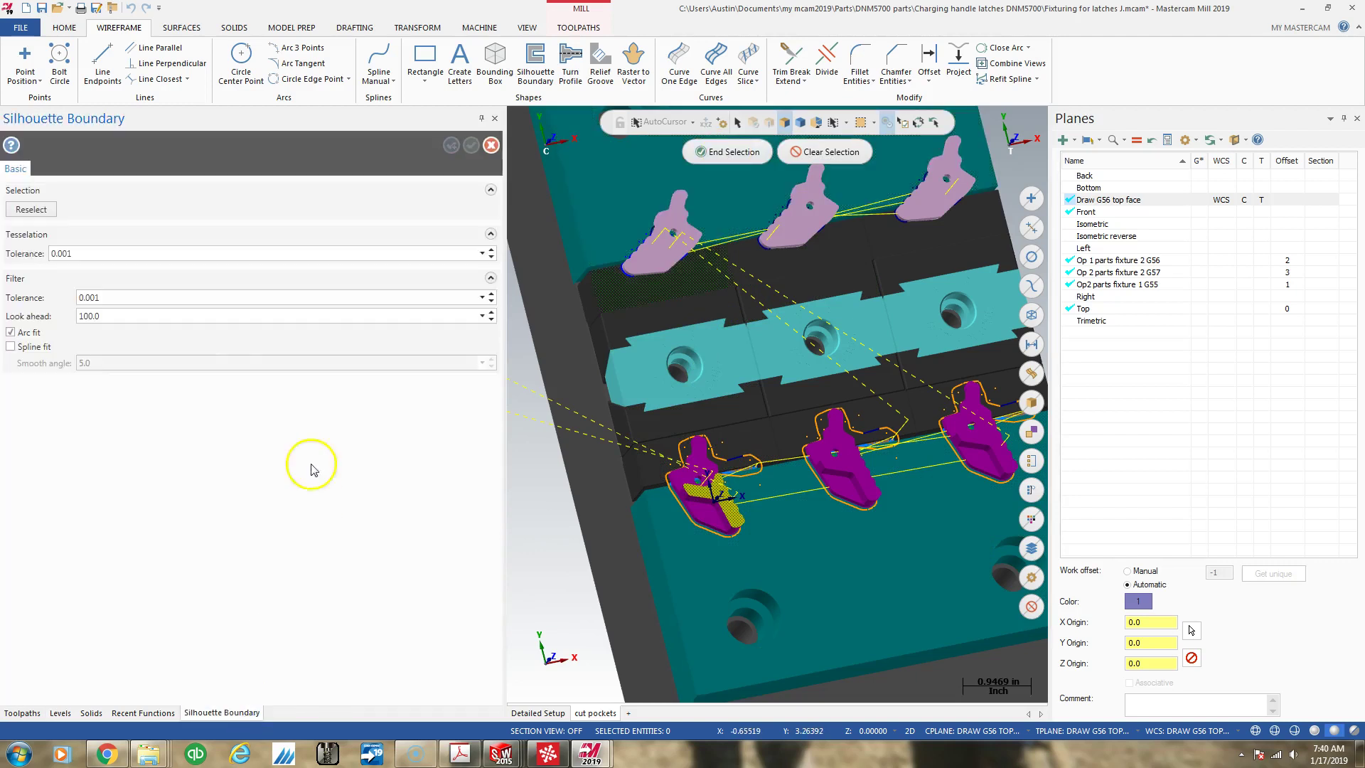
pyautogui.click(721, 152)
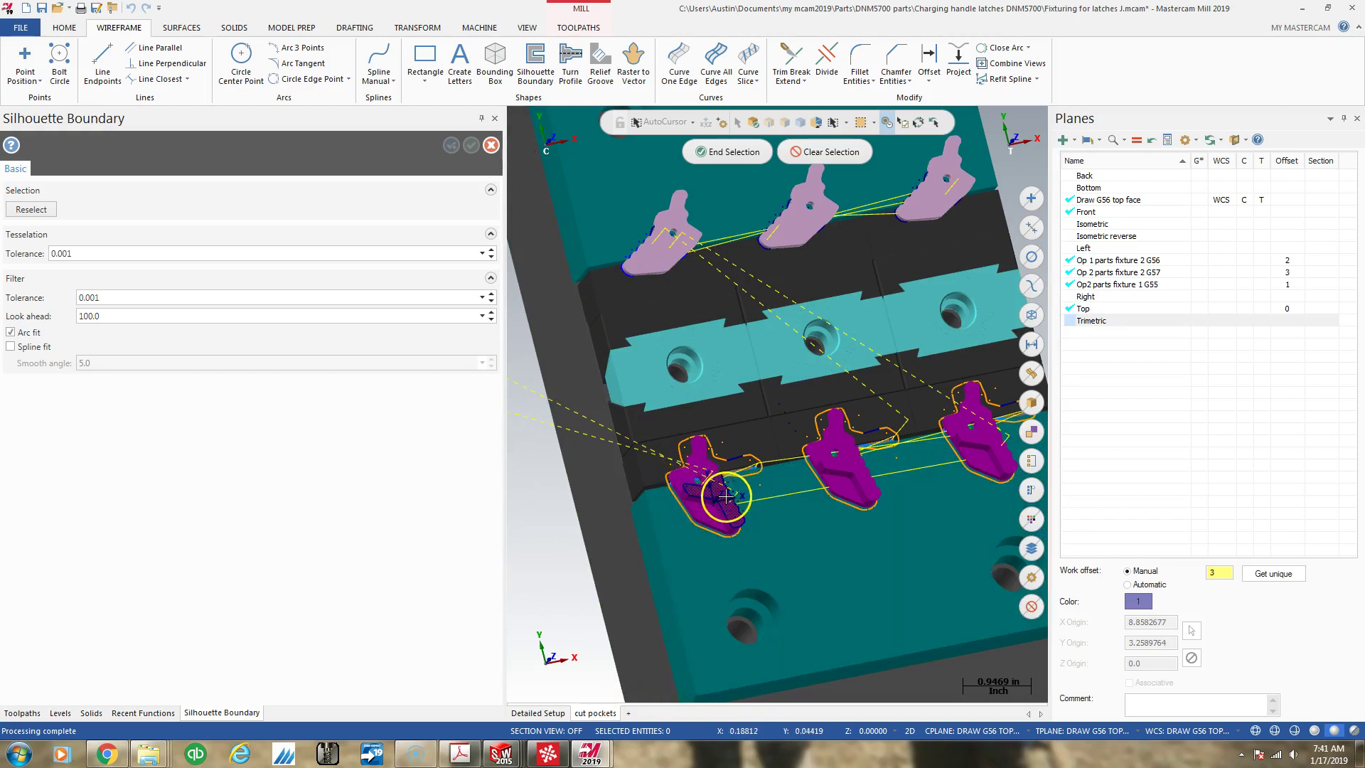
pyautogui.scroll(2, 725, 496)
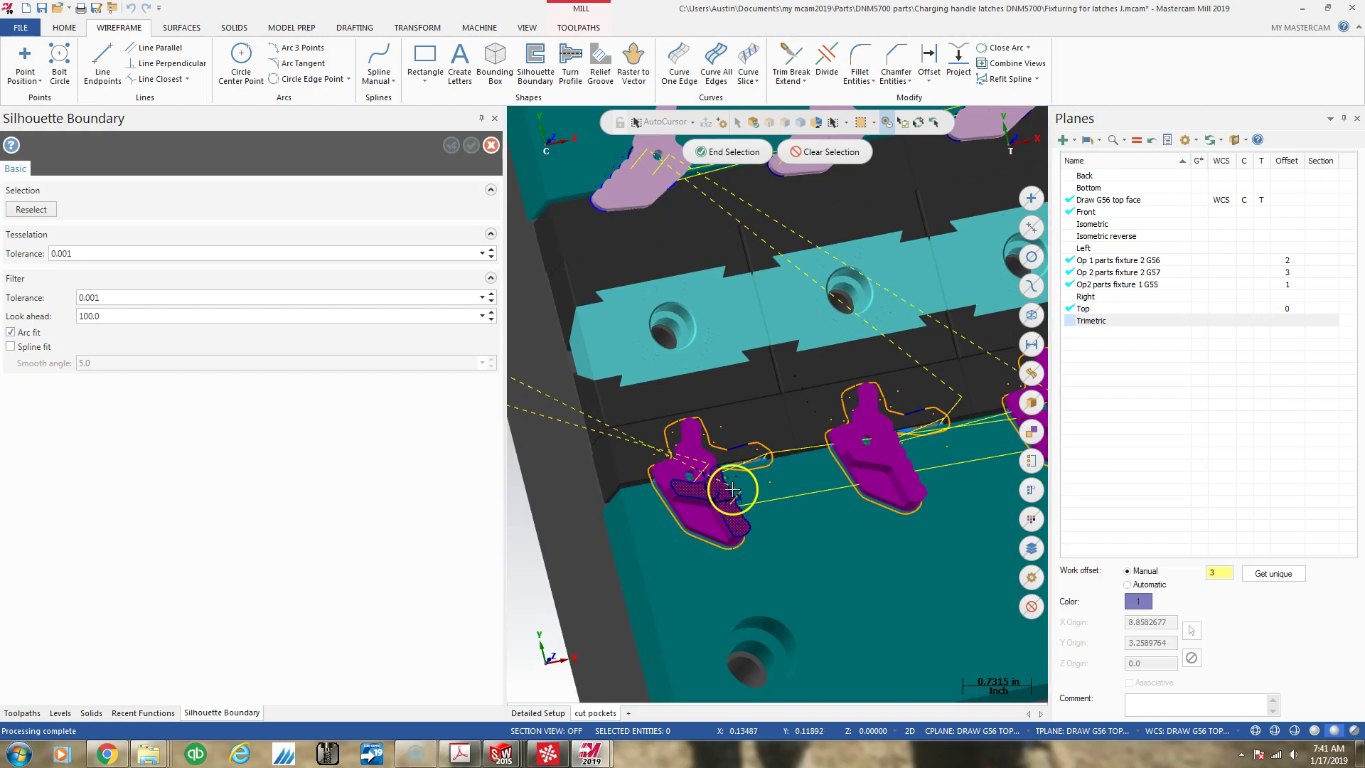
pyautogui.scroll(-3, 725, 490)
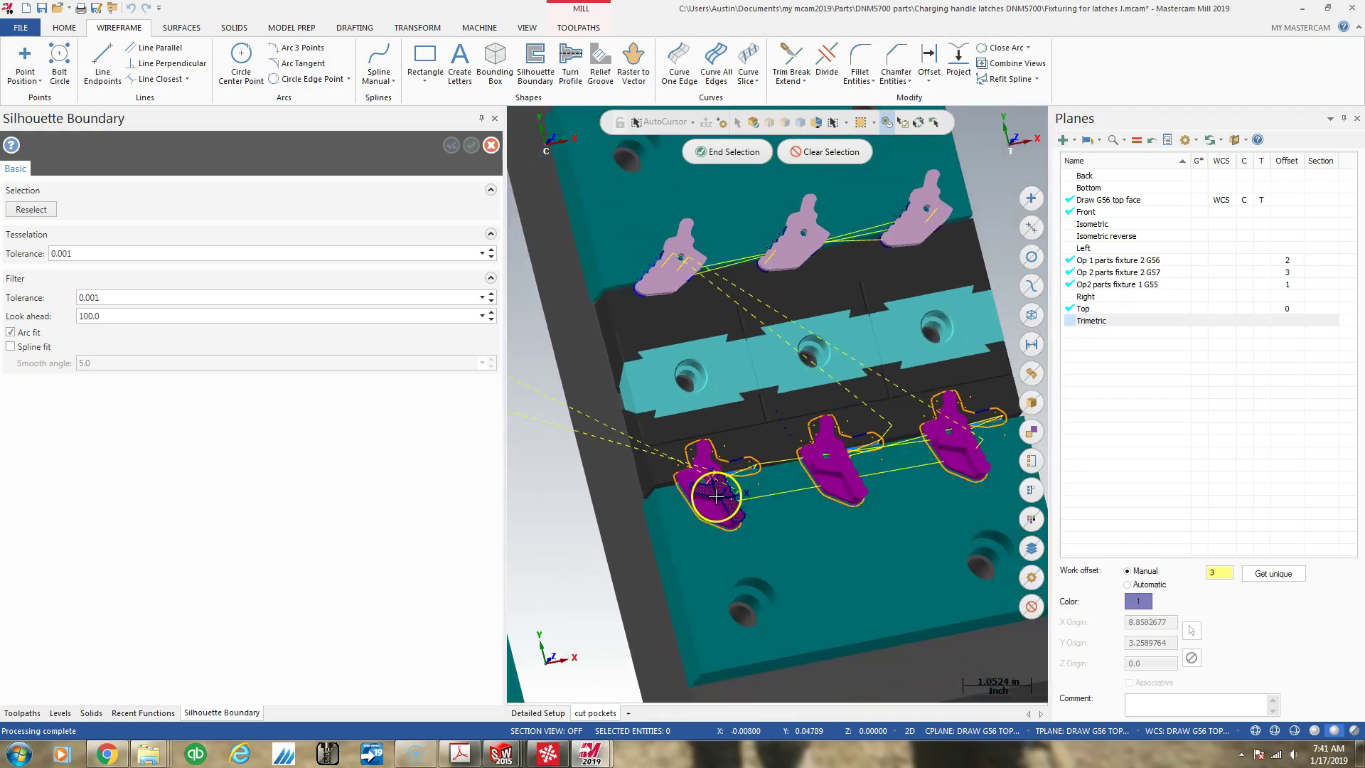
pyautogui.scroll(4, 729, 487)
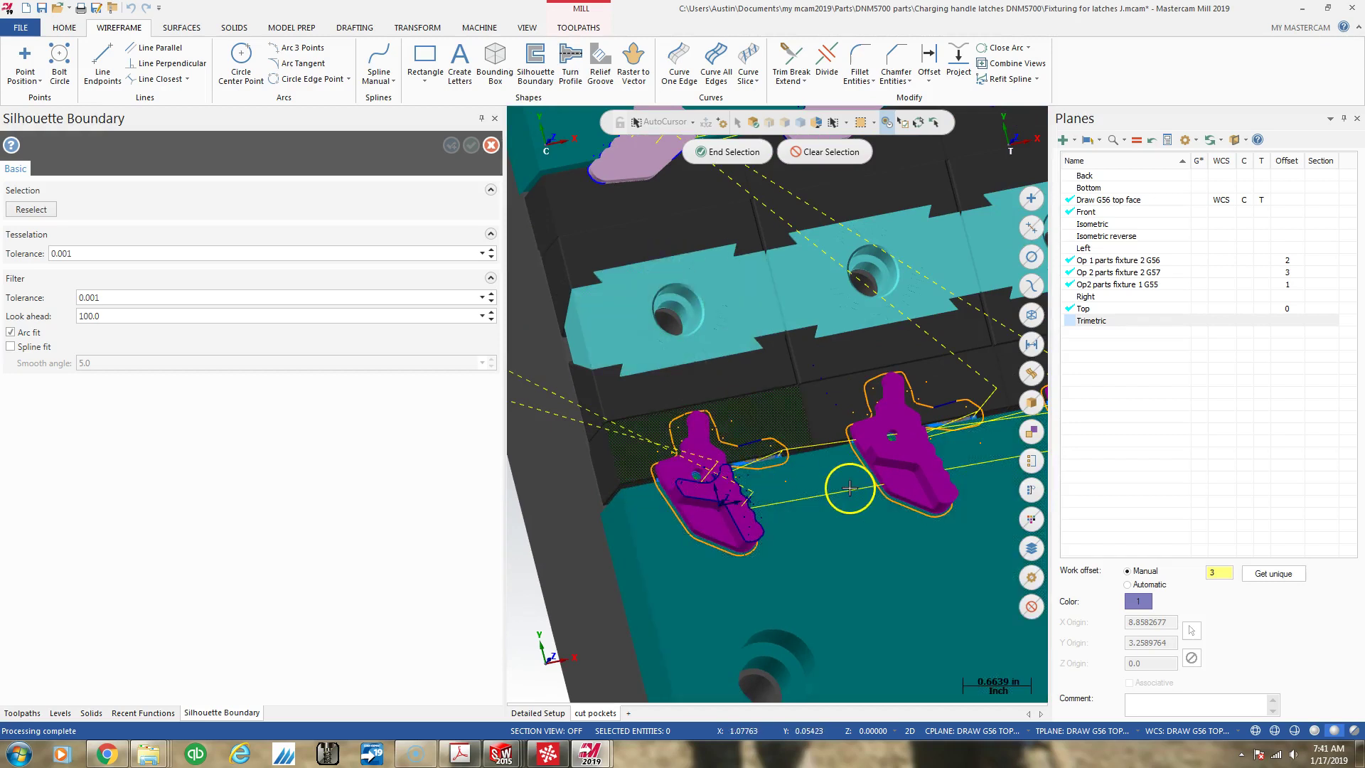
pyautogui.scroll(-3, 760, 512)
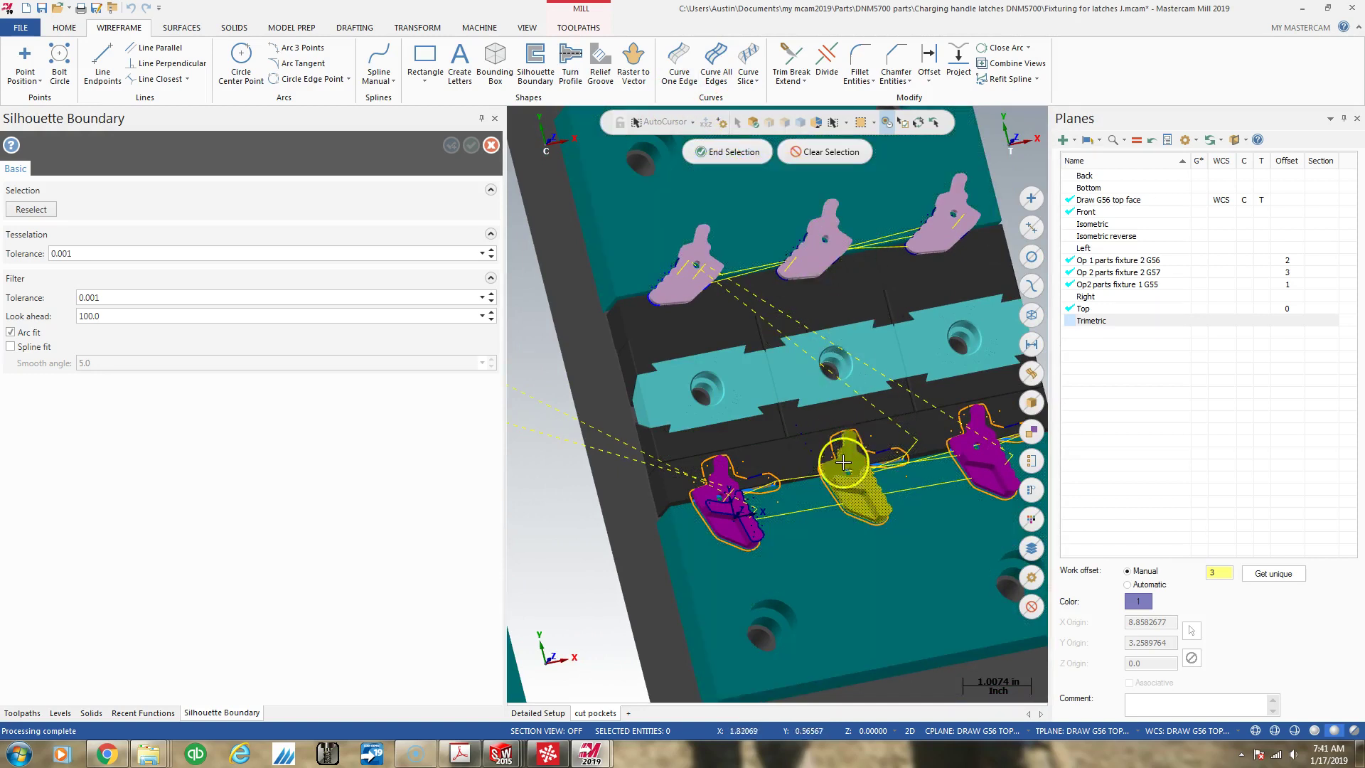
# Pick the middle part as a whole solid and generate its silhouette boundary.
pyautogui.click(752, 125)
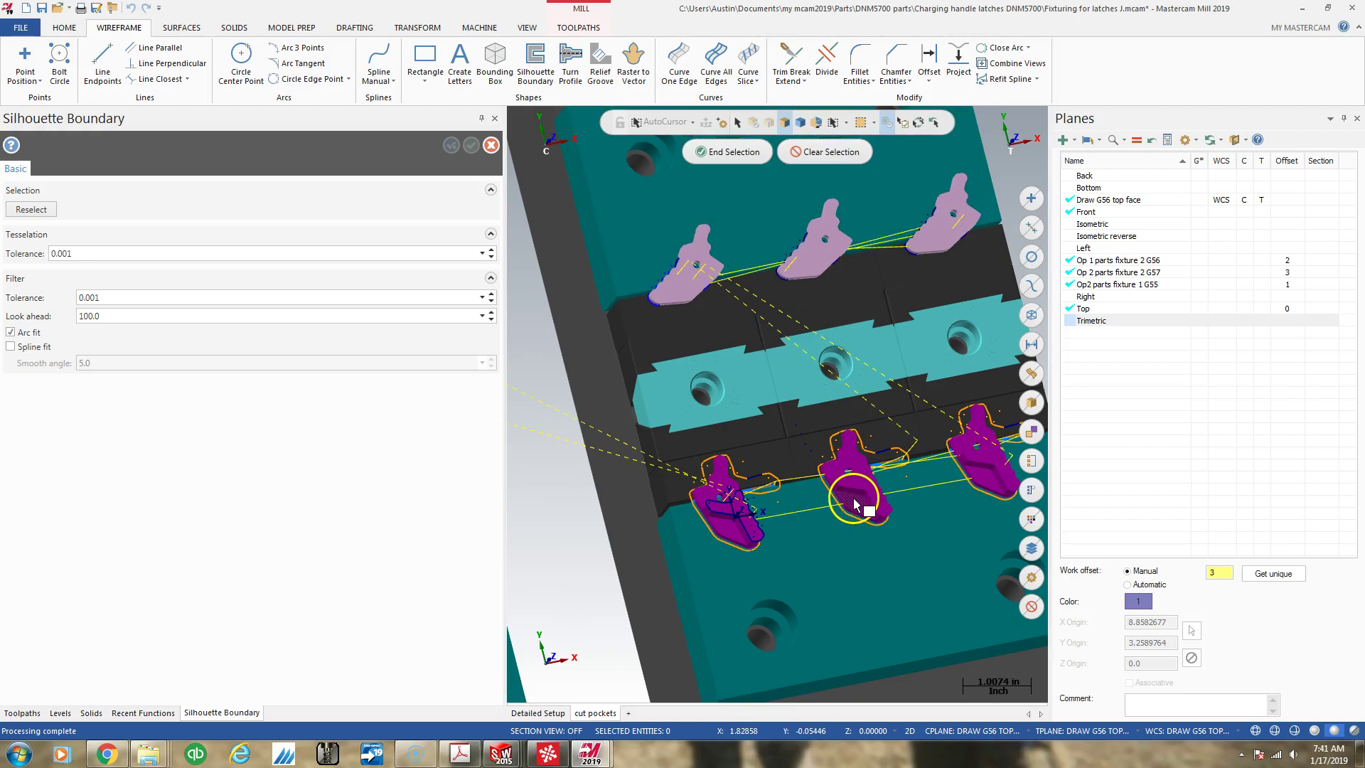
pyautogui.click(785, 125)
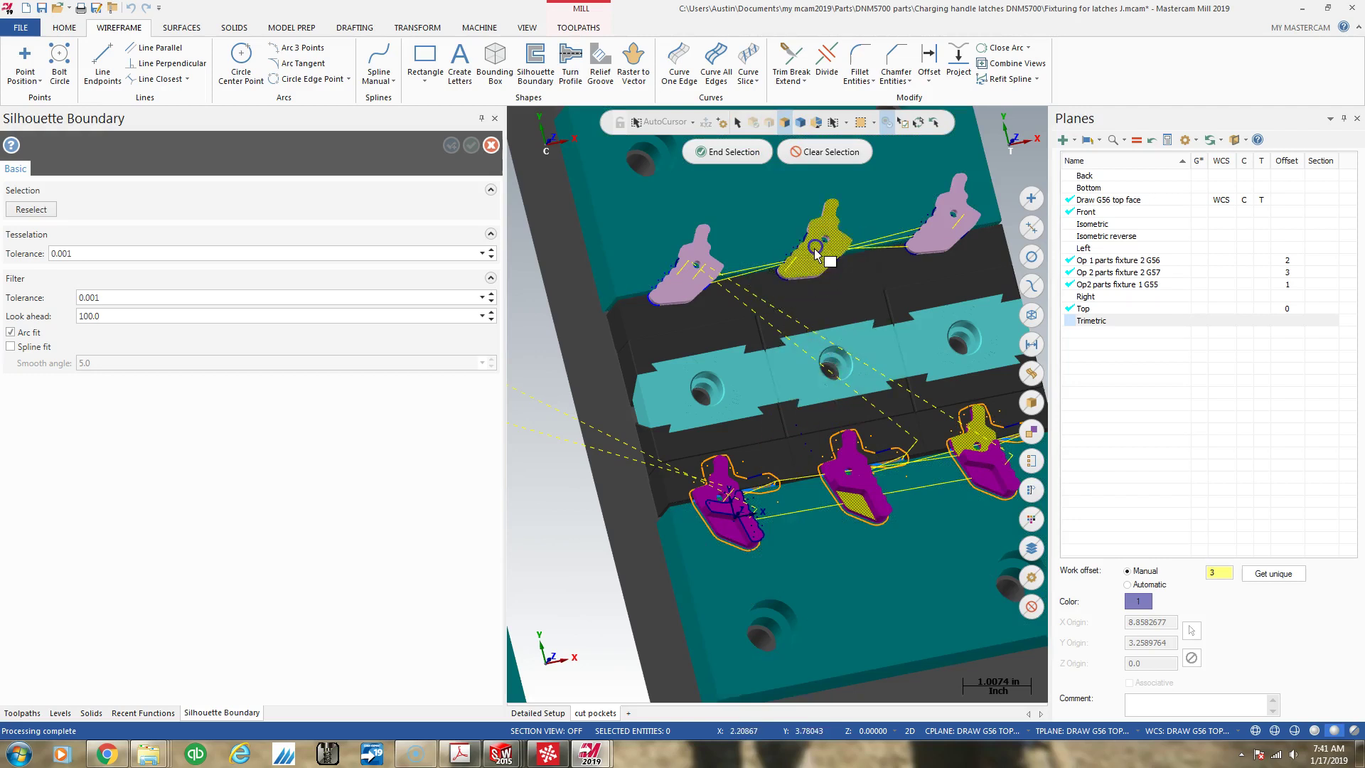
pyautogui.click(718, 152)
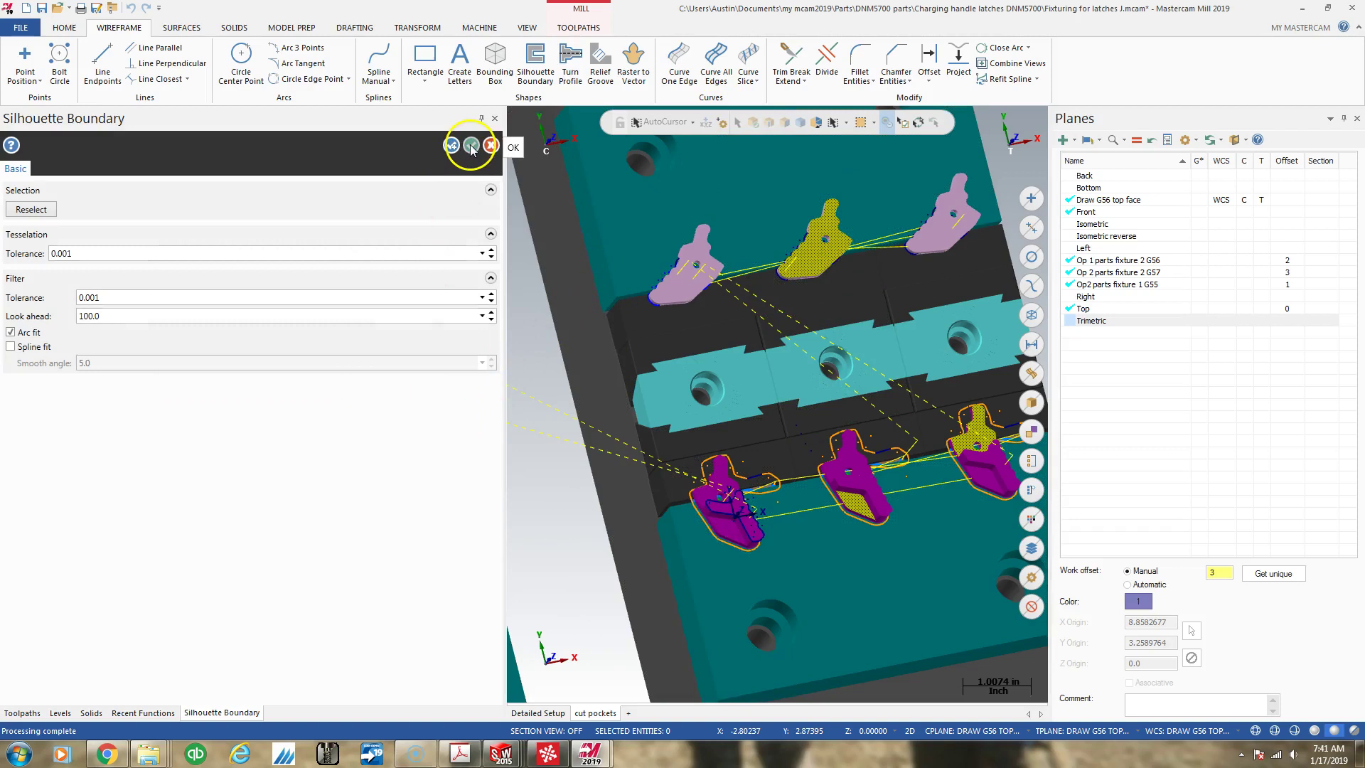
pyautogui.click(471, 147)
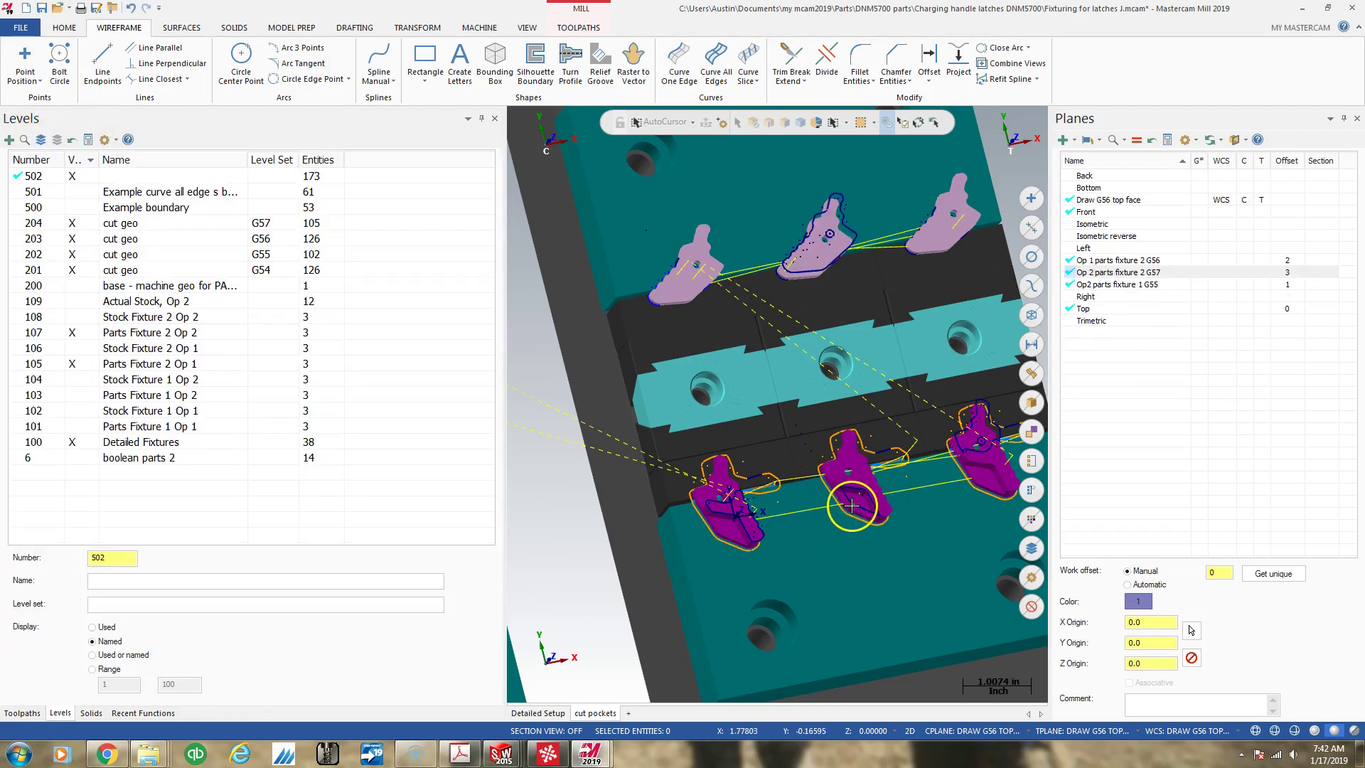
# Orbit and zoom the view to inspect the new silhouette outlines around the latch parts.
pyautogui.moveTo(879, 421); pyautogui.dragTo(842, 455, button='middle')
pyautogui.scroll(5, 839, 448)
pyautogui.scroll(5, 846, 448)
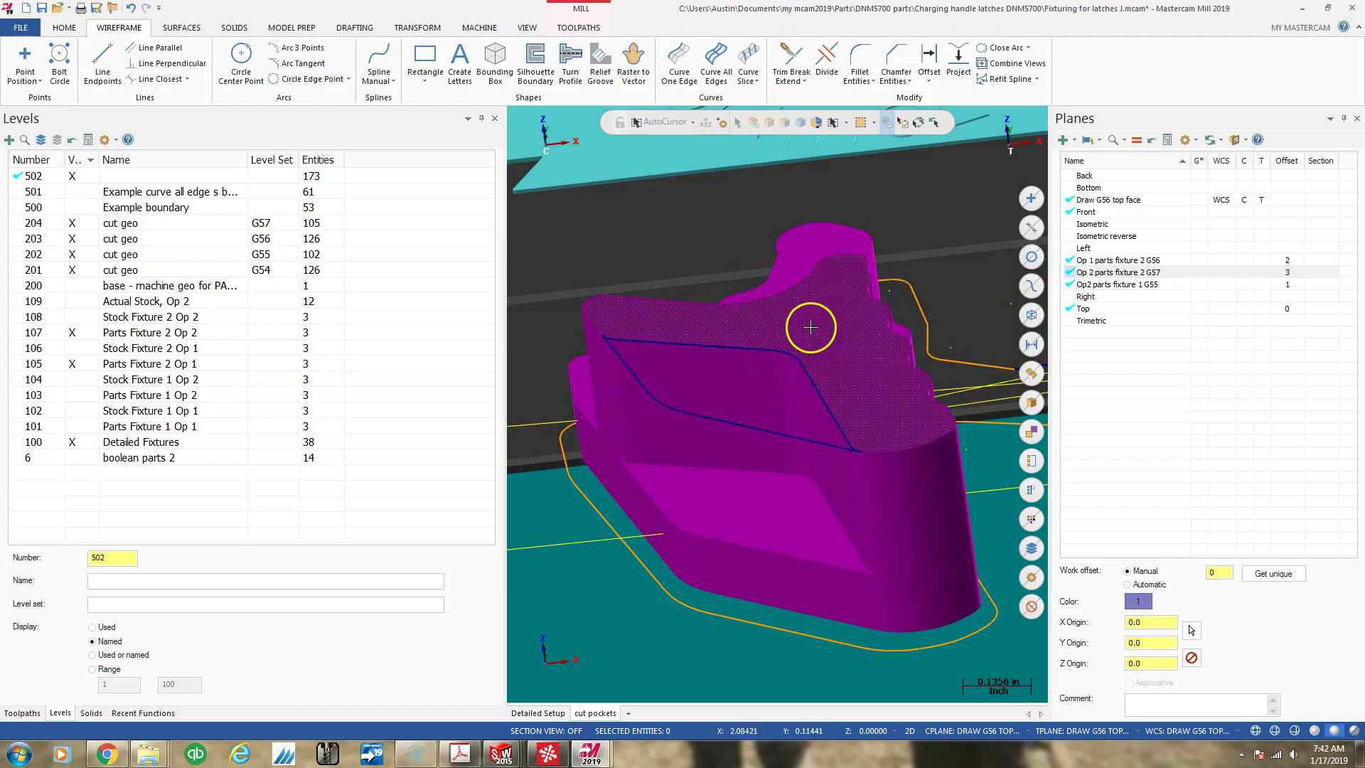
pyautogui.moveTo(810, 328)
pyautogui.mouseDown(button='middle')
pyautogui.moveTo(813, 406)
pyautogui.moveTo(838, 424)
pyautogui.mouseUp(button='middle')
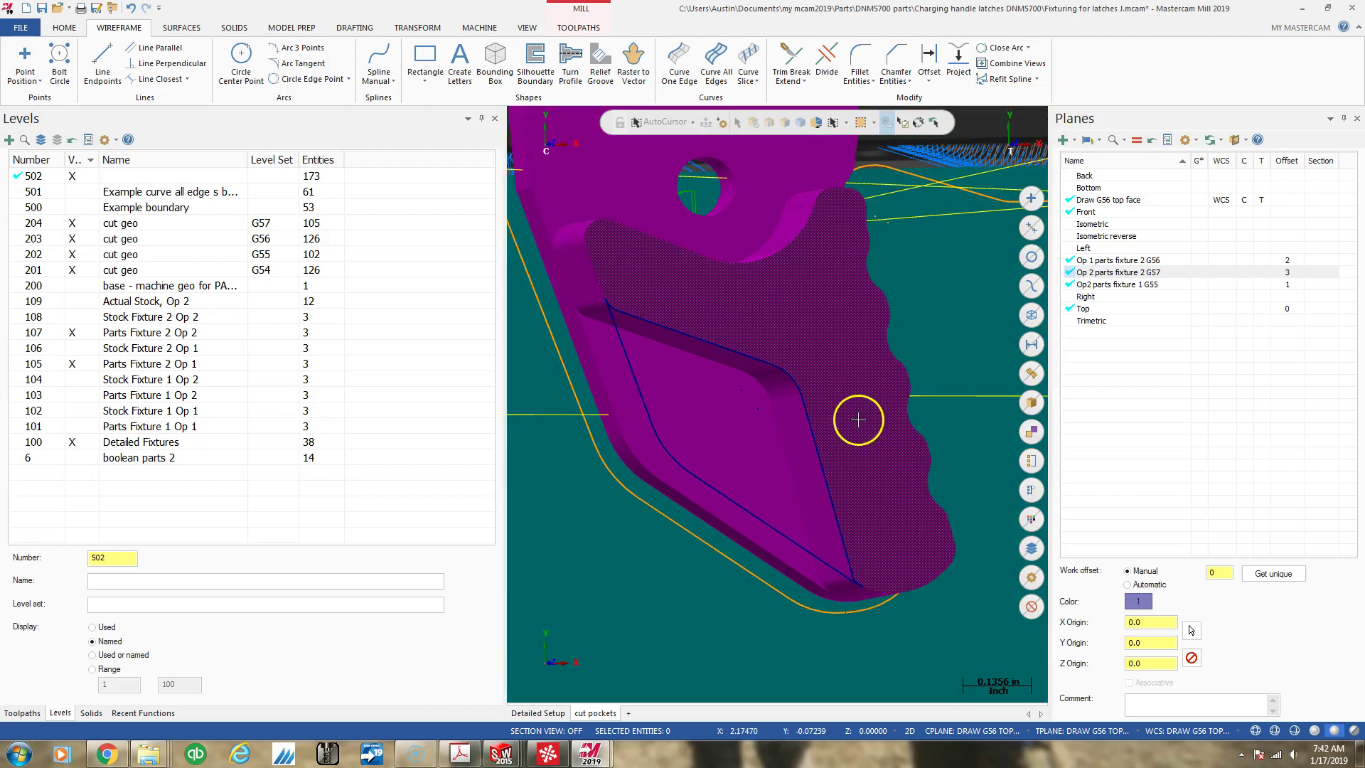
pyautogui.scroll(-10, 858, 420)
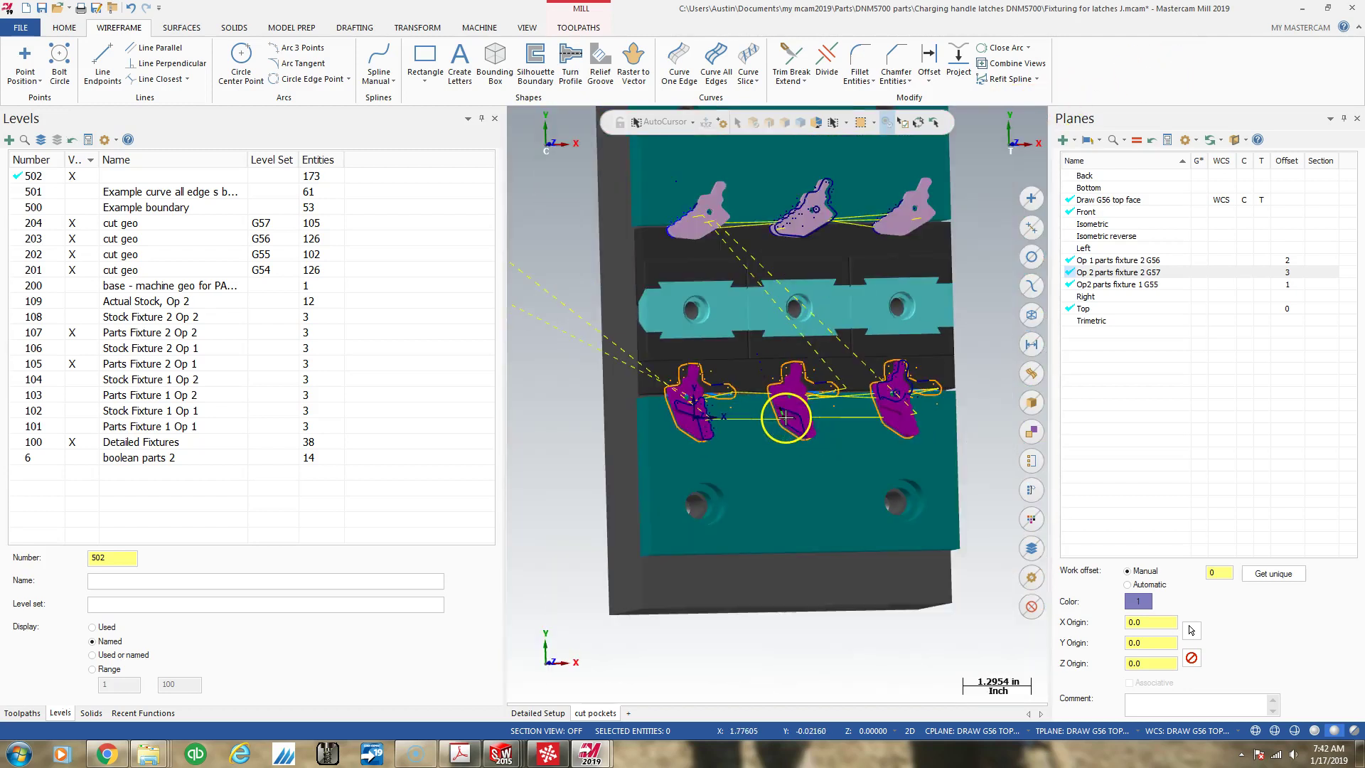
pyautogui.scroll(-2, 786, 418)
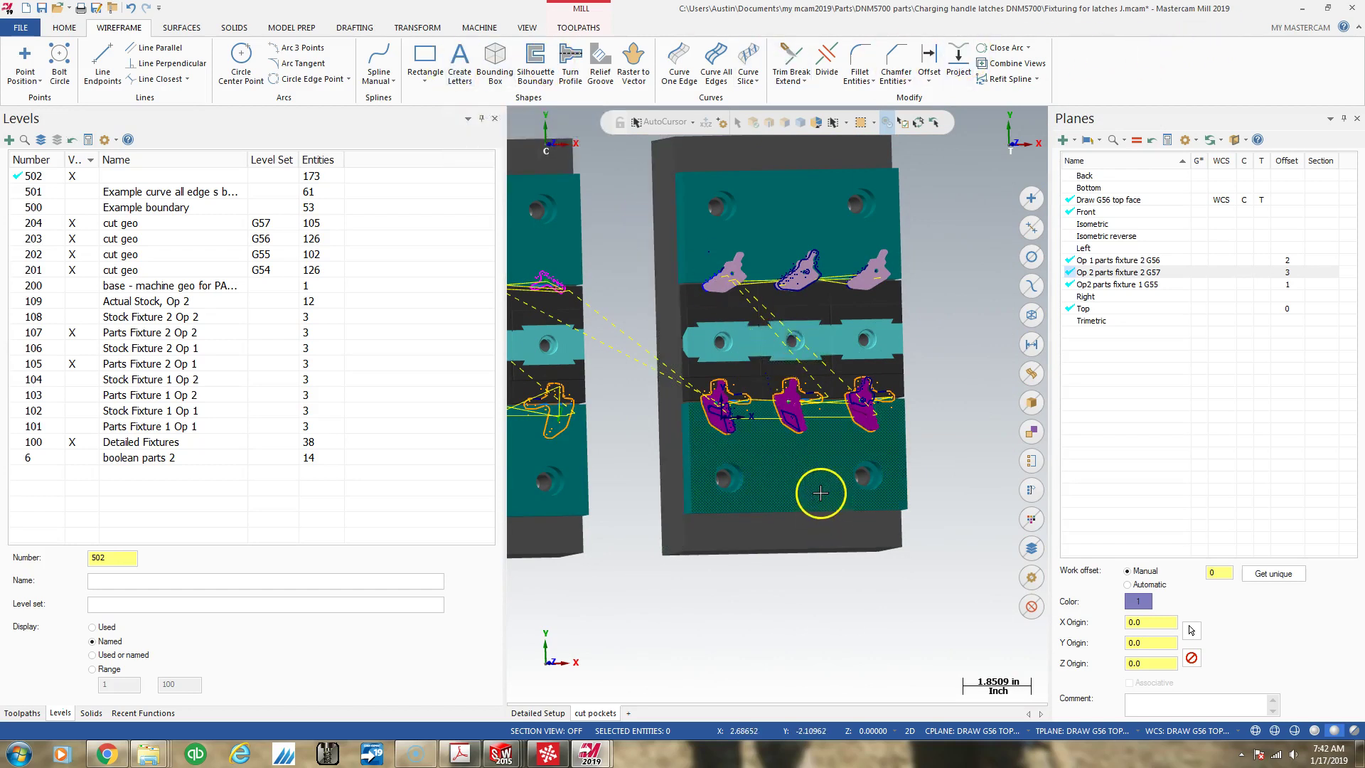
pyautogui.moveTo(821, 492); pyautogui.dragTo(676, 391, button='middle')
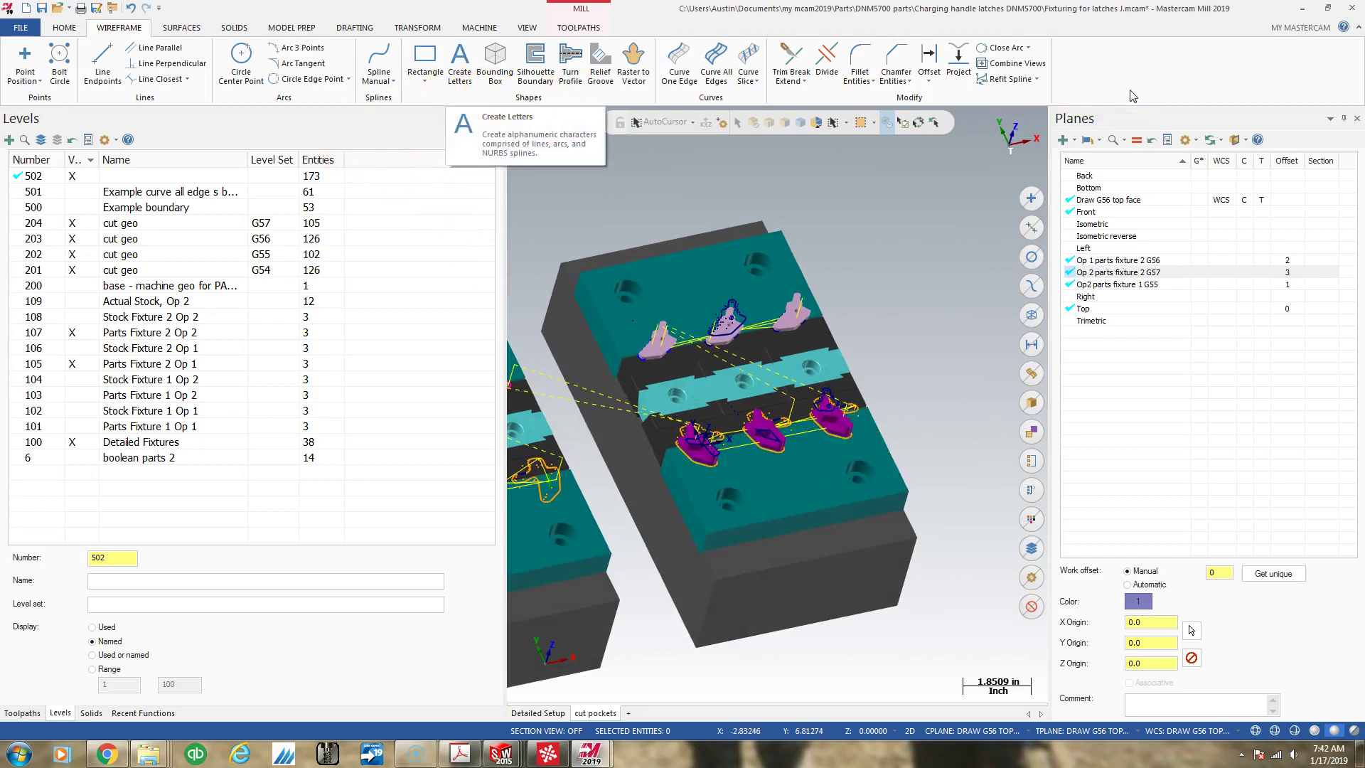
pyautogui.scroll(4, 733, 344)
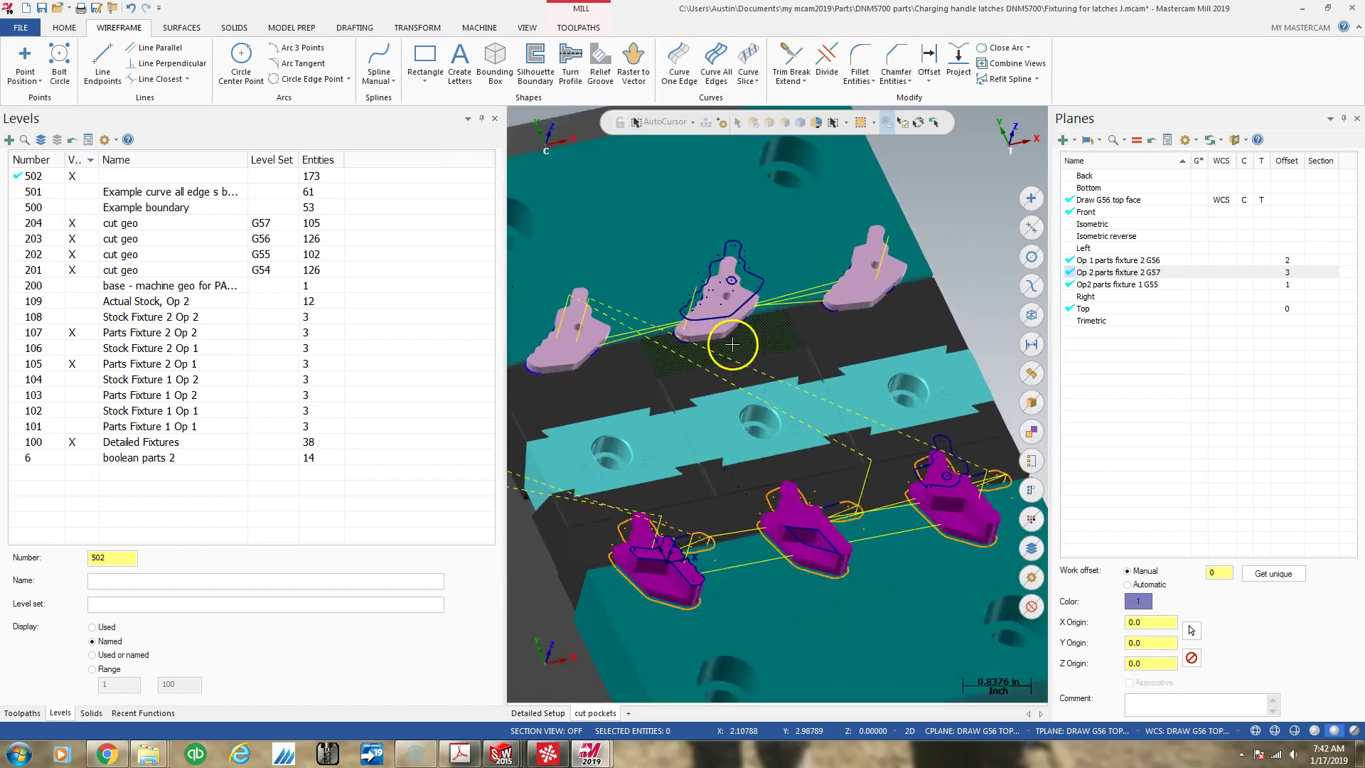
pyautogui.scroll(1, 664, 283)
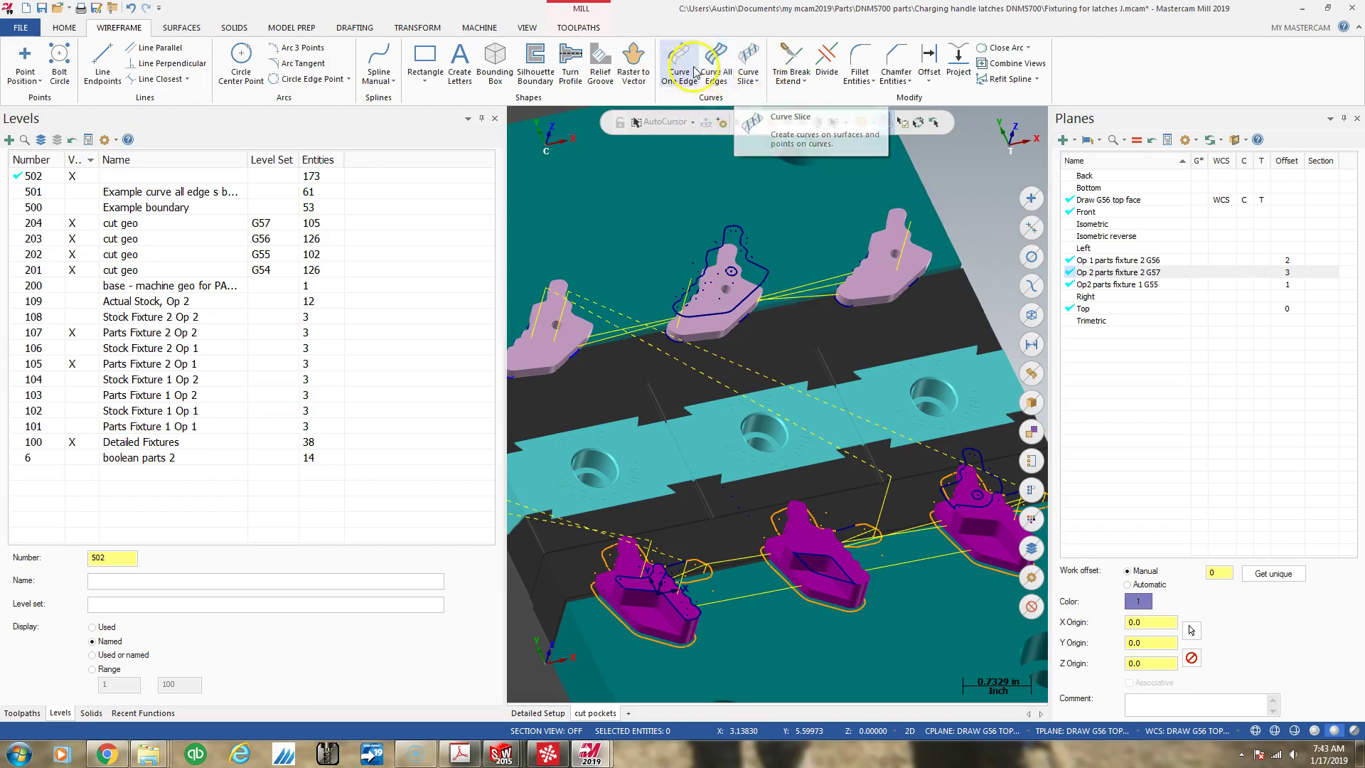
pyautogui.click(747, 77)
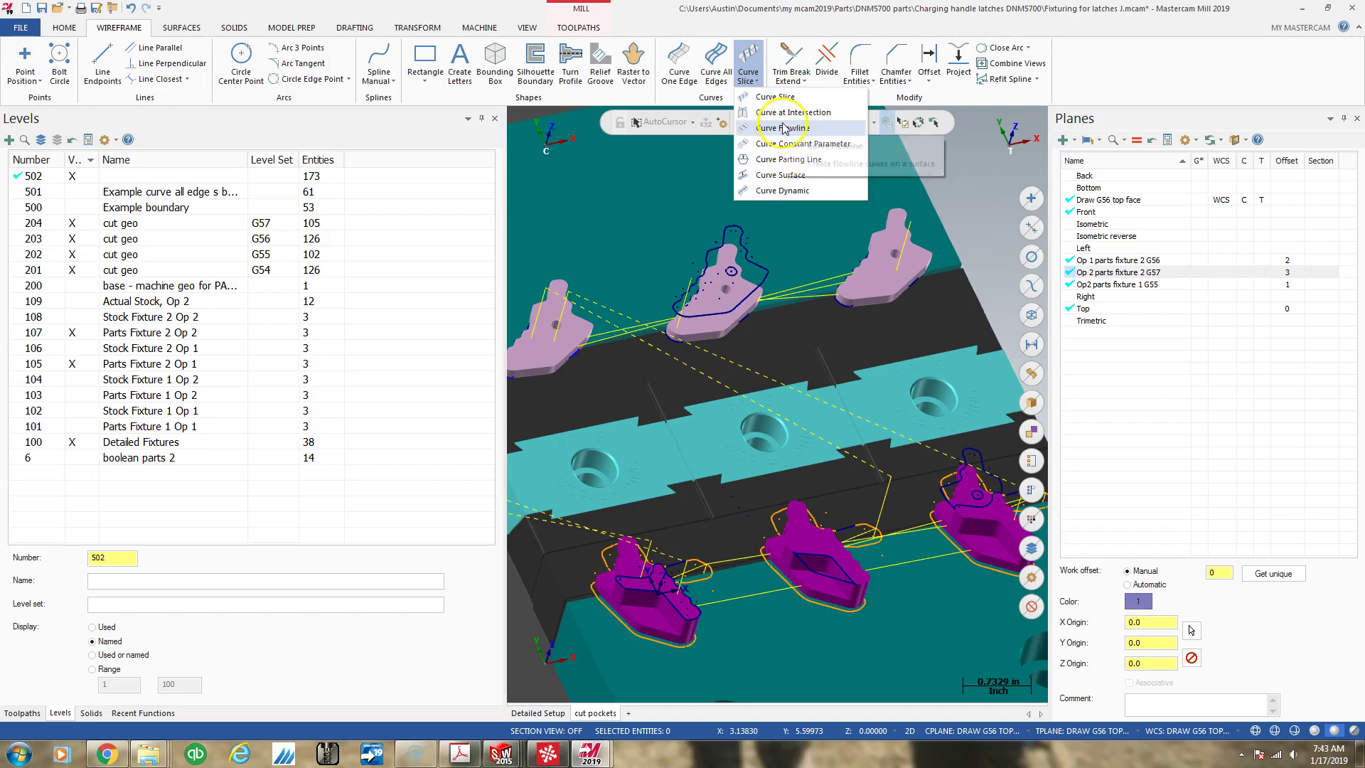
pyautogui.click(1106, 61)
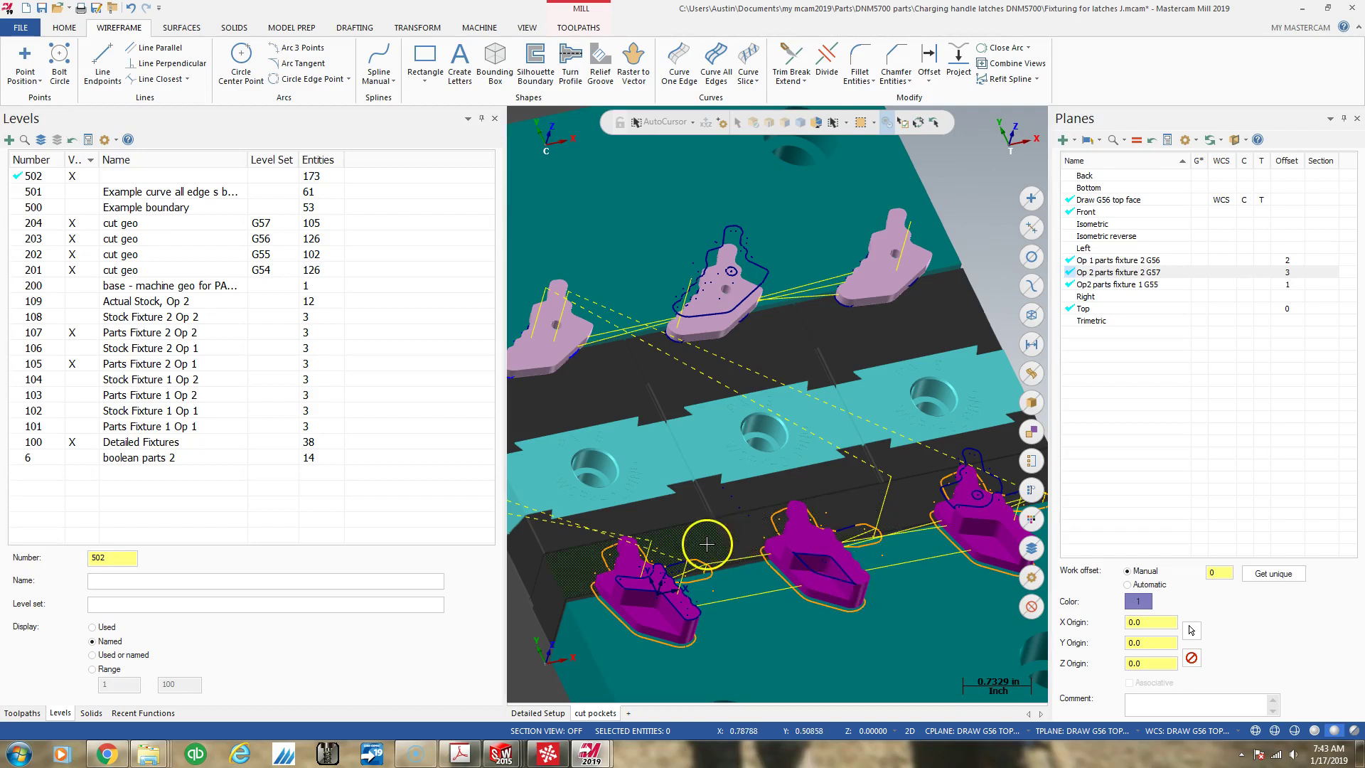
pyautogui.moveTo(858, 456); pyautogui.dragTo(811, 496, button='middle')
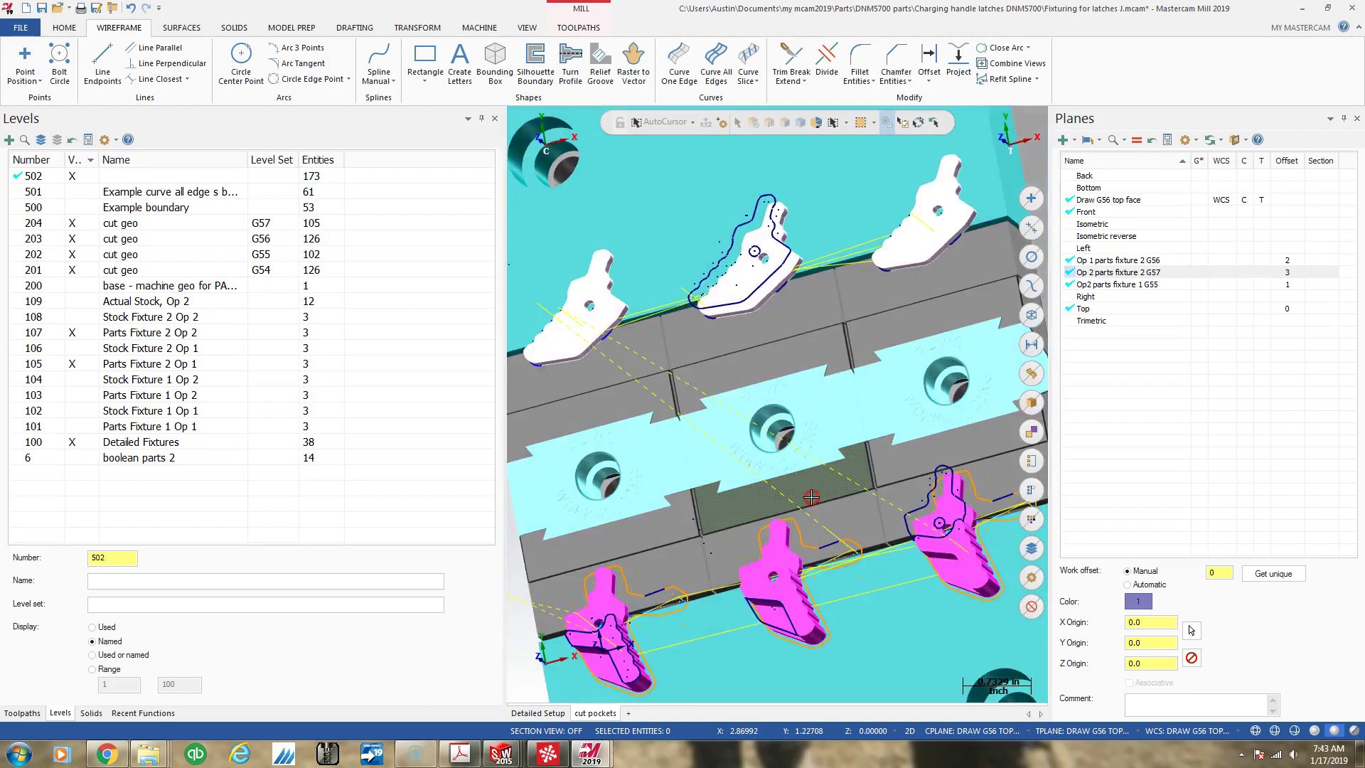
pyautogui.scroll(2, 811, 496)
pyautogui.scroll(-6, 822, 503)
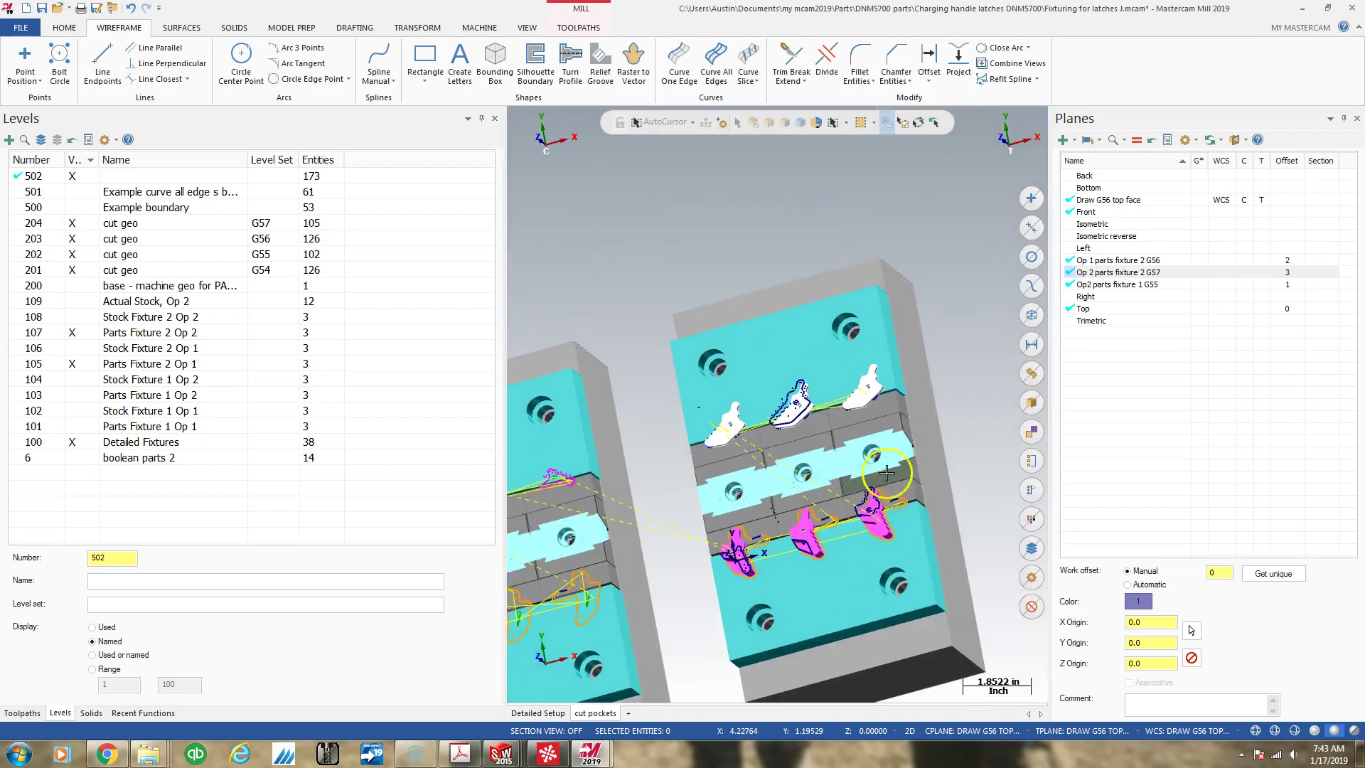
pyautogui.scroll(-3, 886, 472)
pyautogui.moveTo(892, 466); pyautogui.dragTo(900, 403, button='middle')
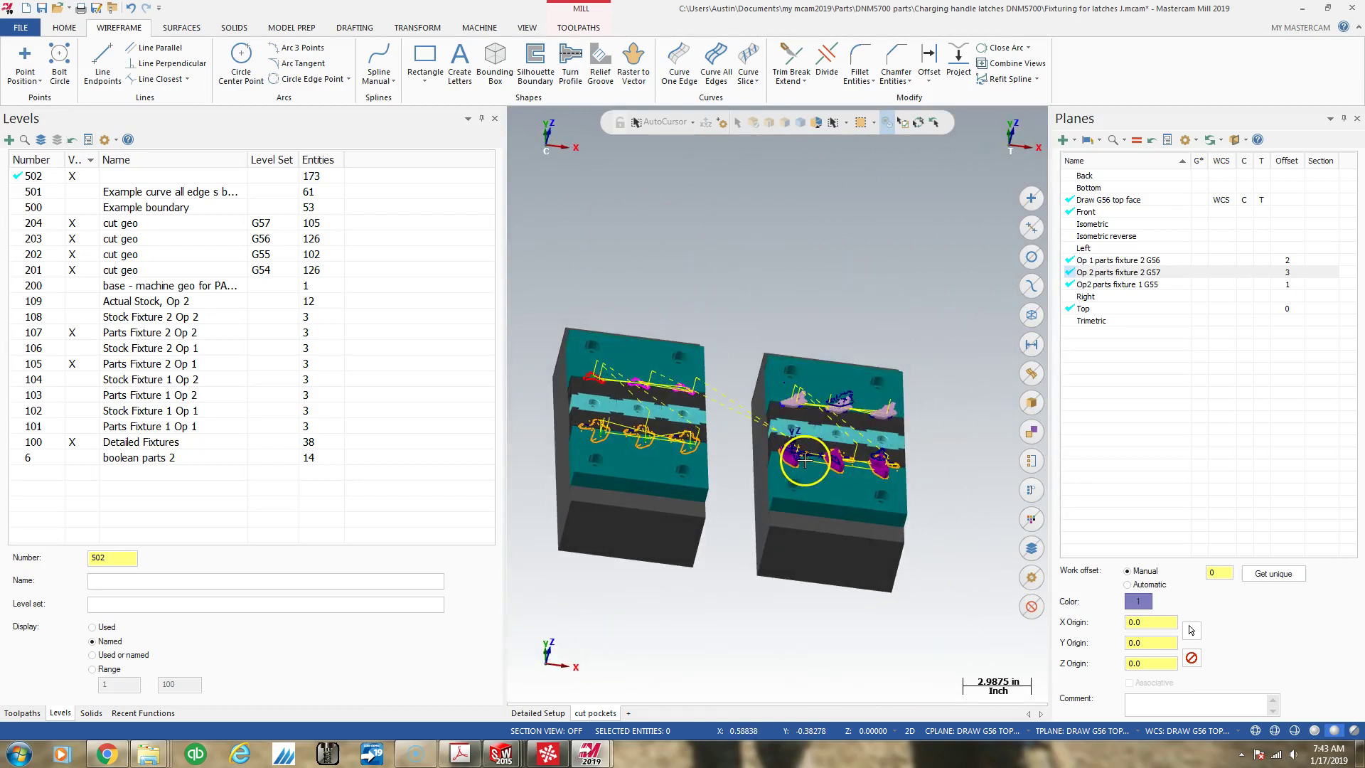
pyautogui.scroll(4, 840, 455)
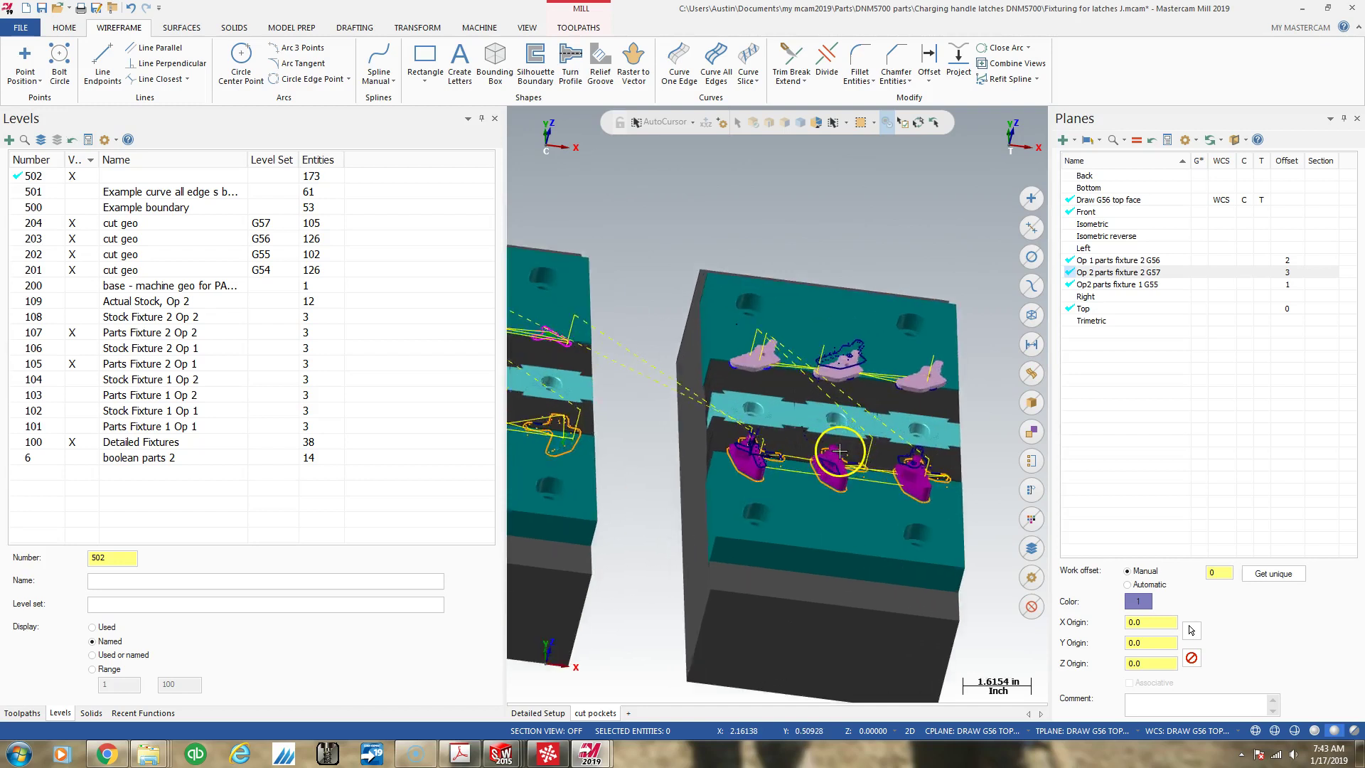
pyautogui.scroll(2, 840, 451)
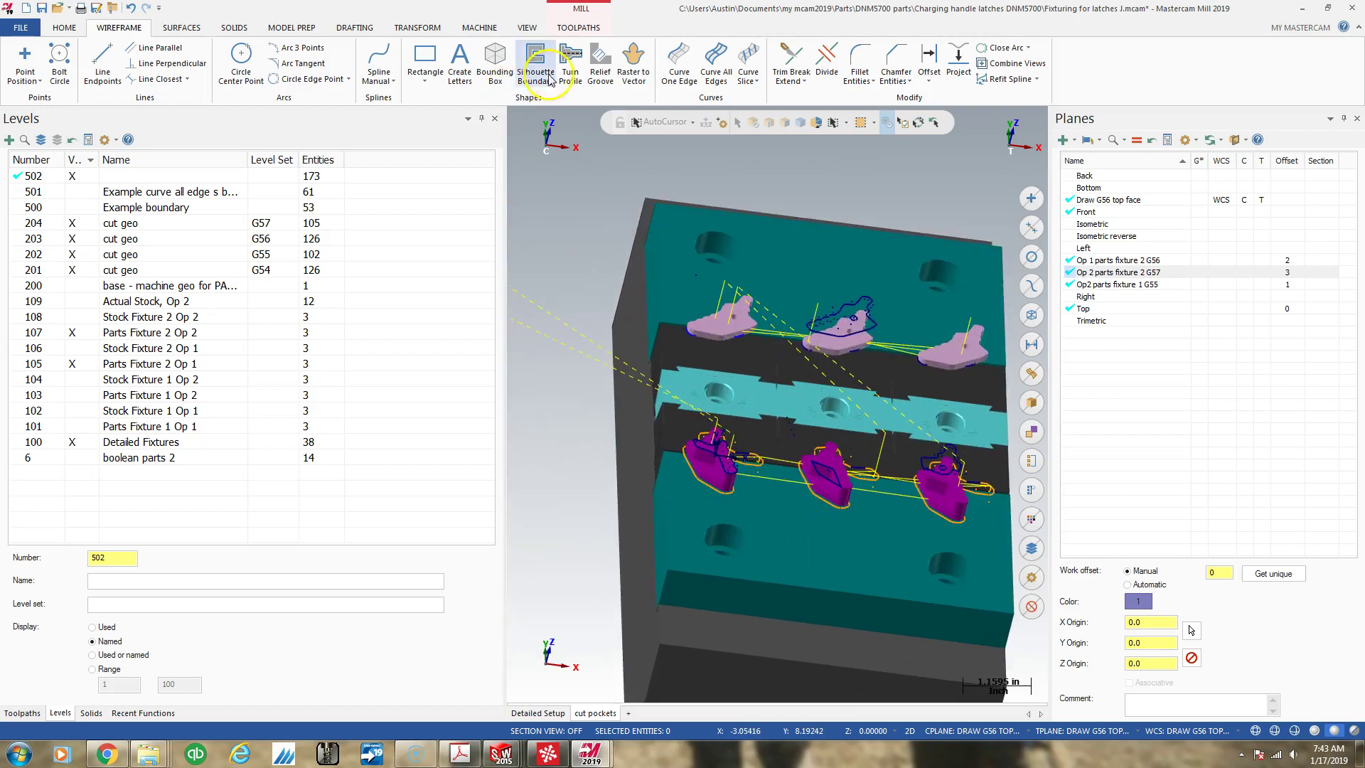